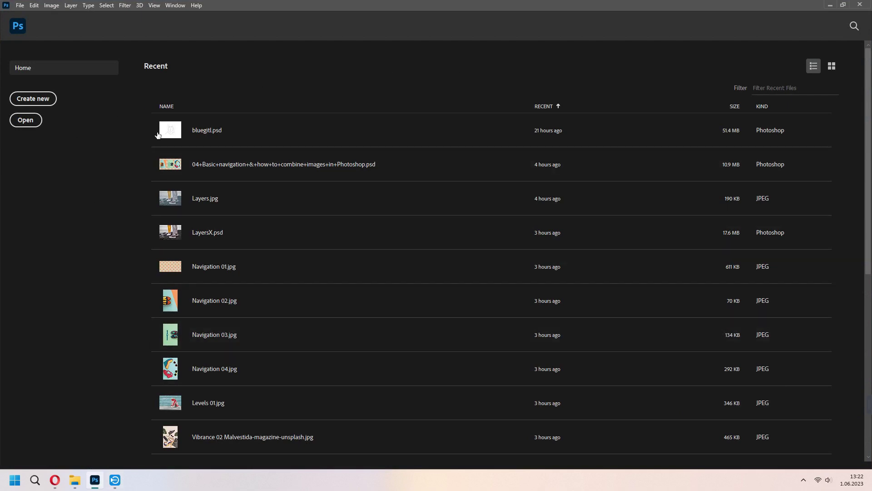
# - Start a new document using the Art & Illustration Postcard preset
pyautogui.click(47, 99)
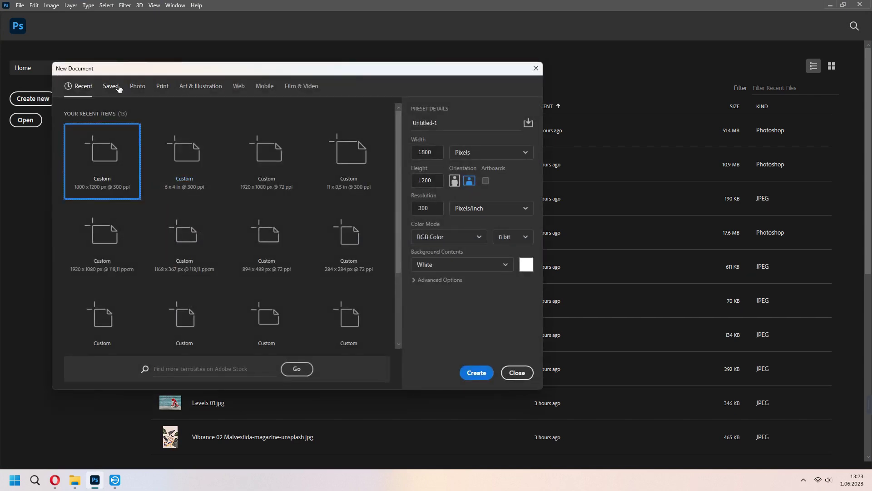
pyautogui.click(138, 87)
pyautogui.click(163, 87)
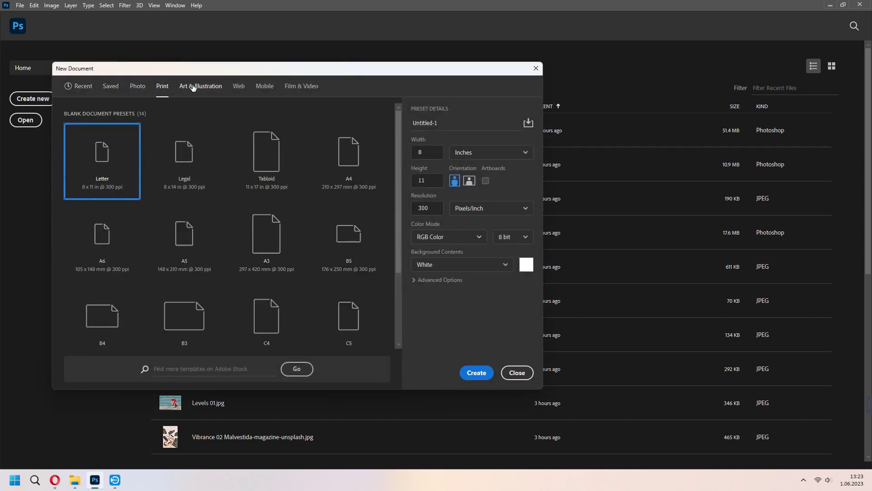
pyautogui.click(237, 88)
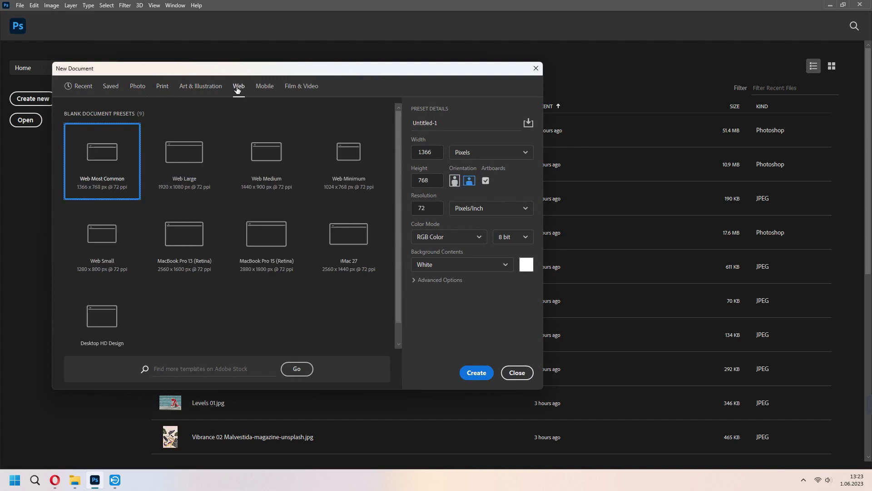
pyautogui.click(262, 87)
pyautogui.click(195, 90)
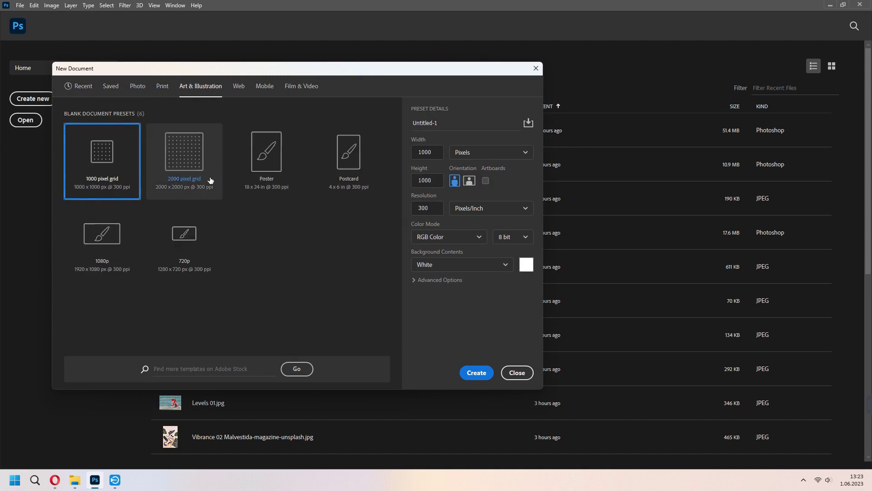
pyautogui.click(356, 164)
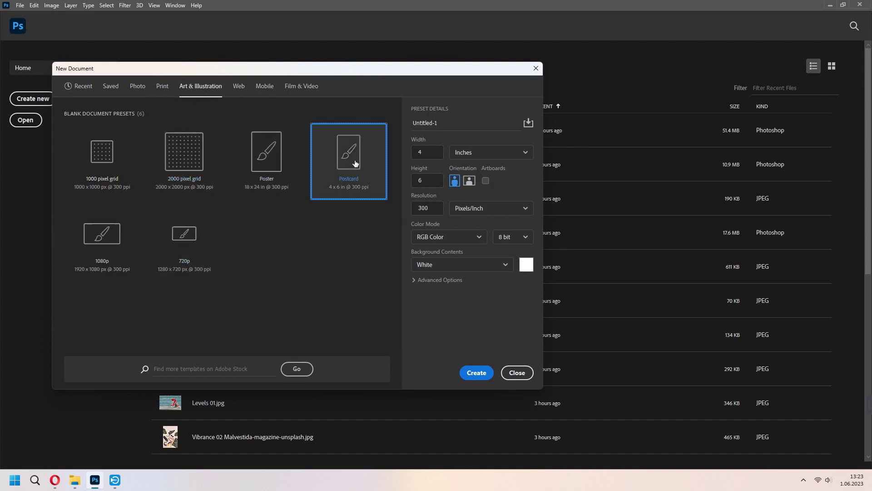
# - Make it a 1800 x 1200 px landscape postcard in pixels, create it, then bring up Unsplash
pyautogui.click(502, 153)
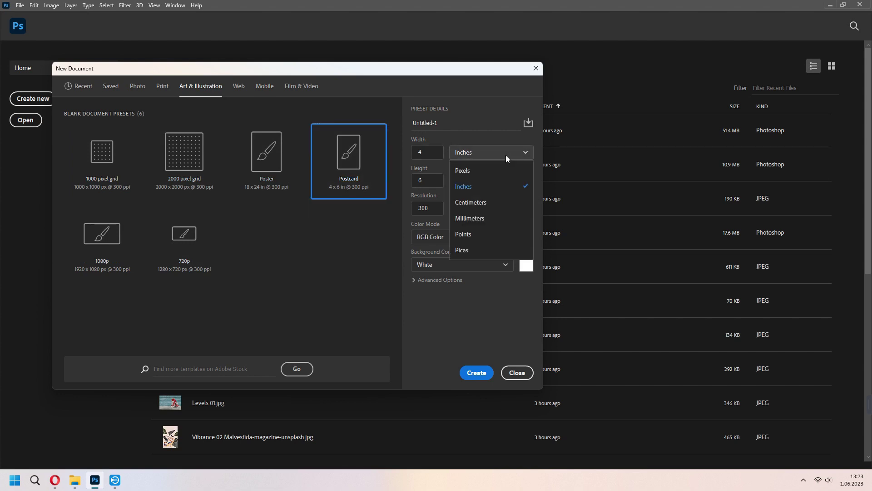
pyautogui.click(486, 175)
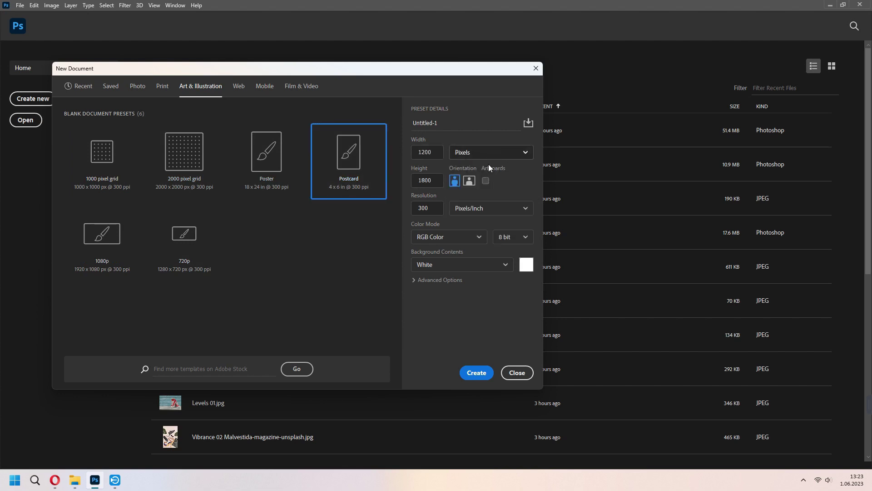
pyautogui.click(469, 181)
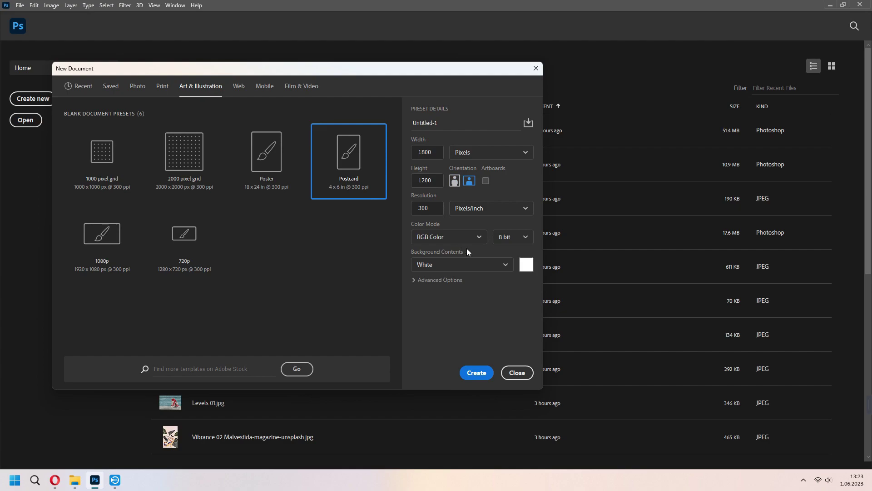
pyautogui.click(476, 372)
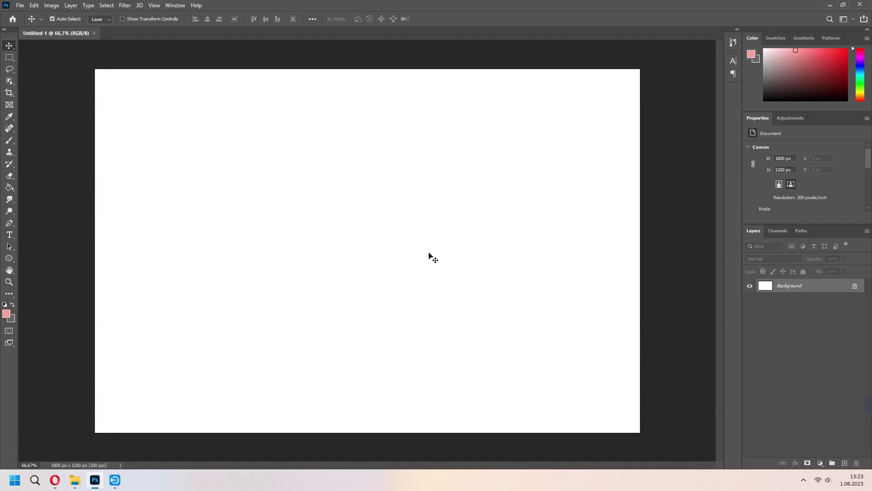
pyautogui.click(61, 482)
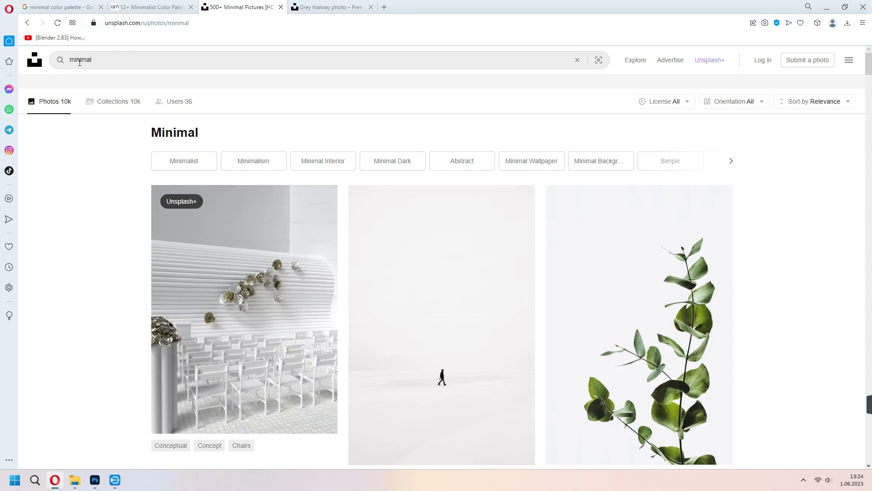
# - Find the grey hallway photo in the Unsplash 'minimal' results, then bring up Photoshop's File menu
pyautogui.scroll(-6, 801, 255)
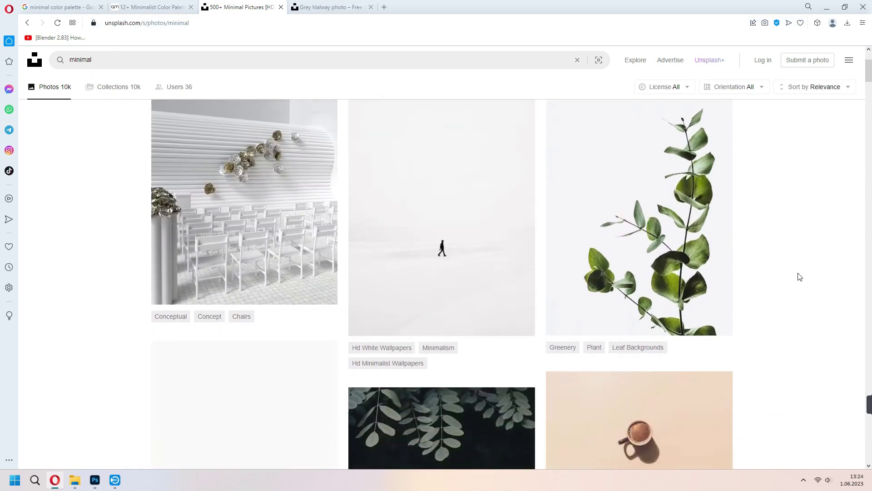
pyautogui.scroll(-4, 793, 280)
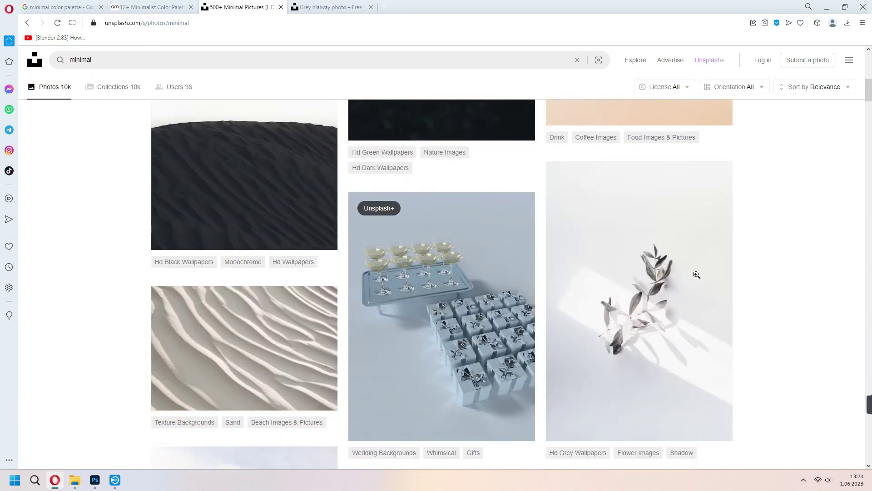
pyautogui.scroll(-3, 733, 328)
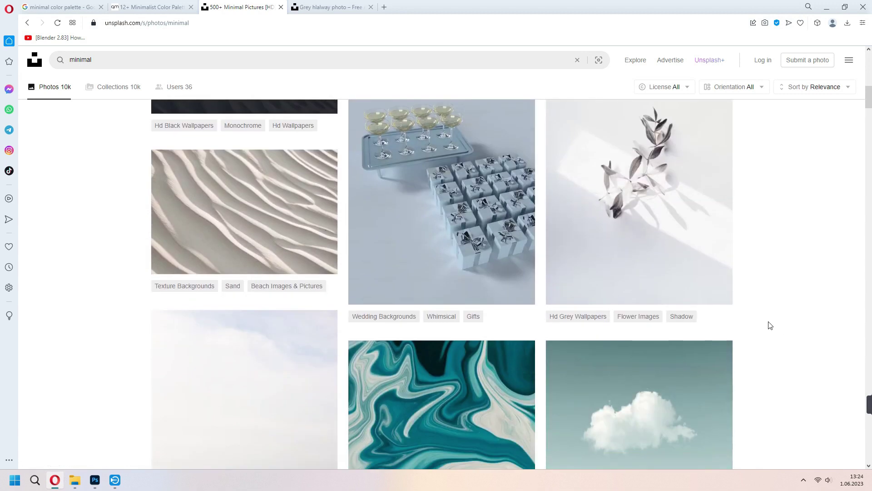
pyautogui.click(334, 5)
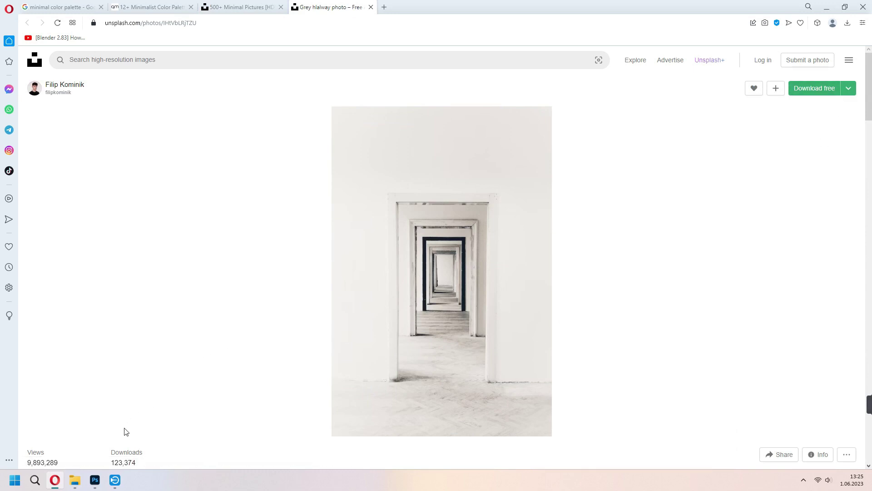
pyautogui.hotkey('alt', 'Tab')
pyautogui.click(20, 5)
# - Open the downloaded hallway JPG and drag it into minimalPostCard.psd as Layer 1
pyautogui.click(37, 23)
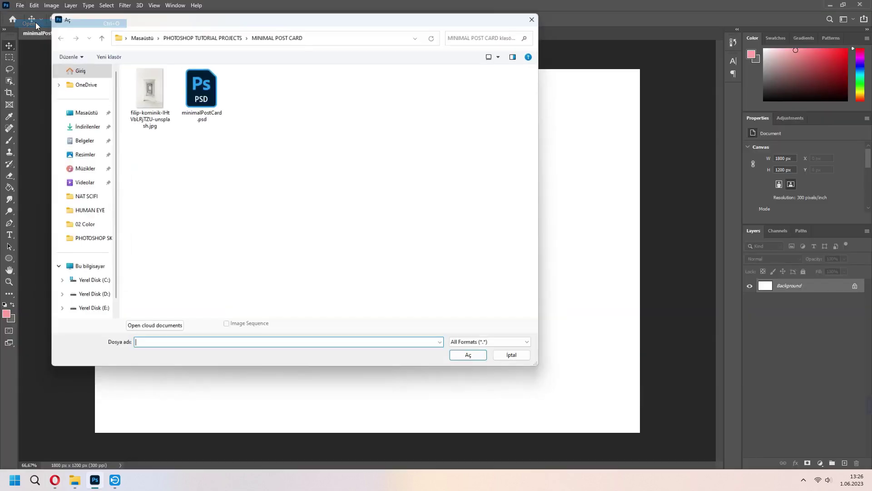
pyautogui.click(148, 94)
pyautogui.click(477, 362)
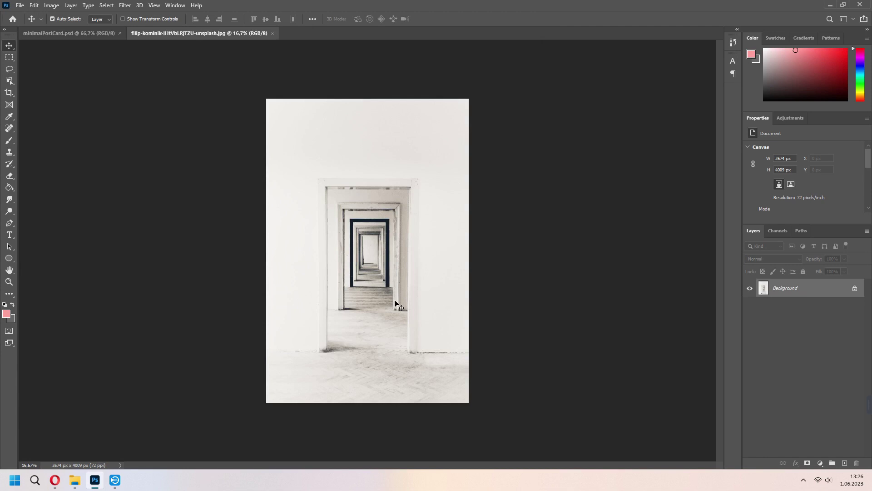
pyautogui.moveTo(367, 278); pyautogui.dragTo(441, 254)
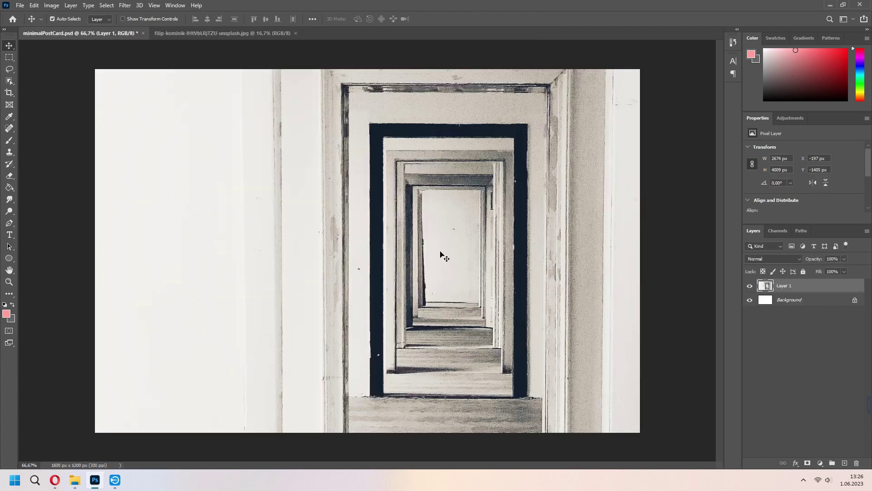
# - Free Transform the hallway photo down to about 51% and shift it up and left
pyautogui.hotkey('ctrl', 't')
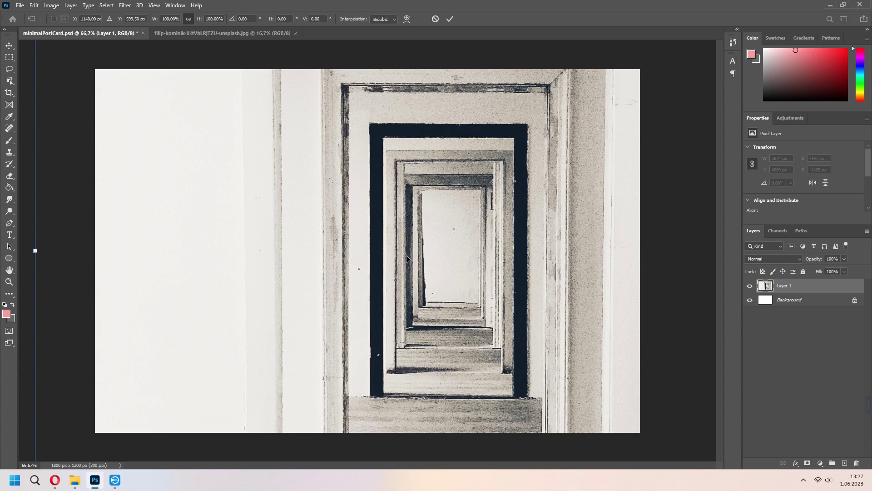
pyautogui.hotkey('ctrl', '-')
pyautogui.hotkey('ctrl', '-')
pyautogui.hotkey('ctrl', '-')
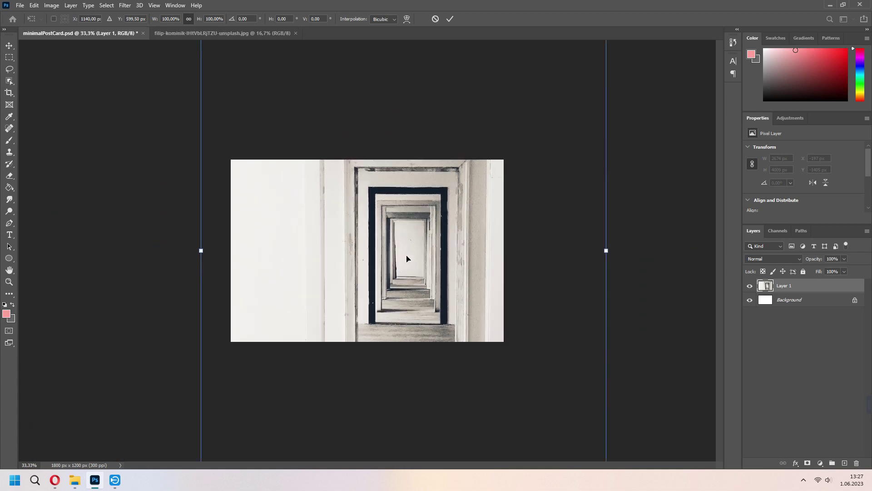
pyautogui.hotkey('ctrl', '-')
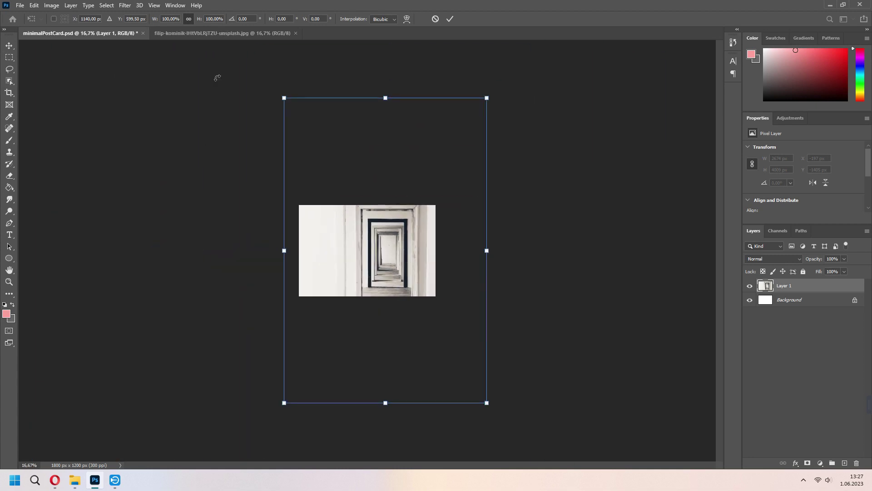
pyautogui.moveTo(285, 99); pyautogui.dragTo(372, 229)
pyautogui.moveTo(429, 294); pyautogui.dragTo(401, 229)
pyautogui.moveTo(343, 164); pyautogui.dragTo(354, 178)
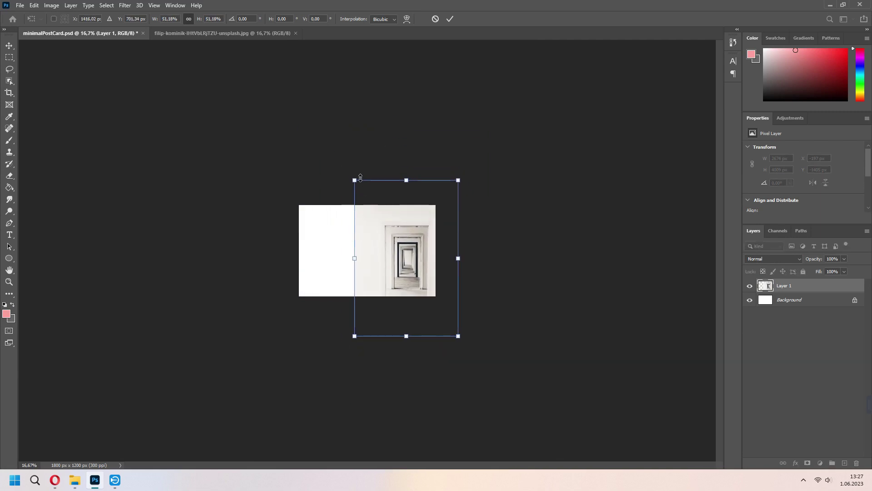
pyautogui.moveTo(405, 257); pyautogui.dragTo(402, 249)
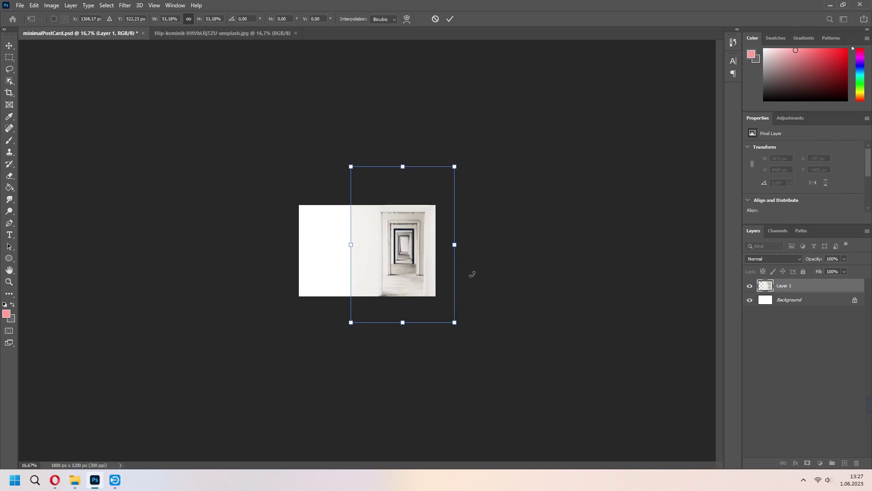
# - Shrink the photo slightly more, place it on the card's right side, and commit
pyautogui.hotkey('ctrl', '+')
pyautogui.hotkey('ctrl', '+')
pyautogui.hotkey('ctrl', '+')
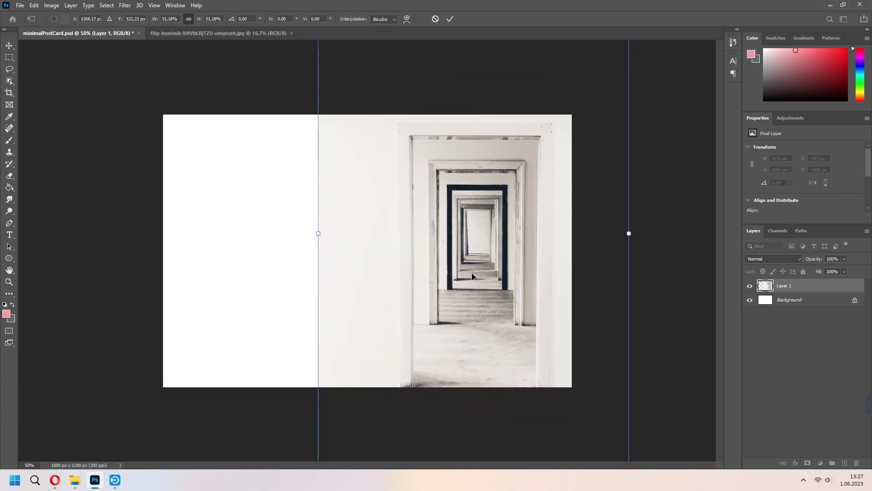
pyautogui.hotkey('ctrl', '-')
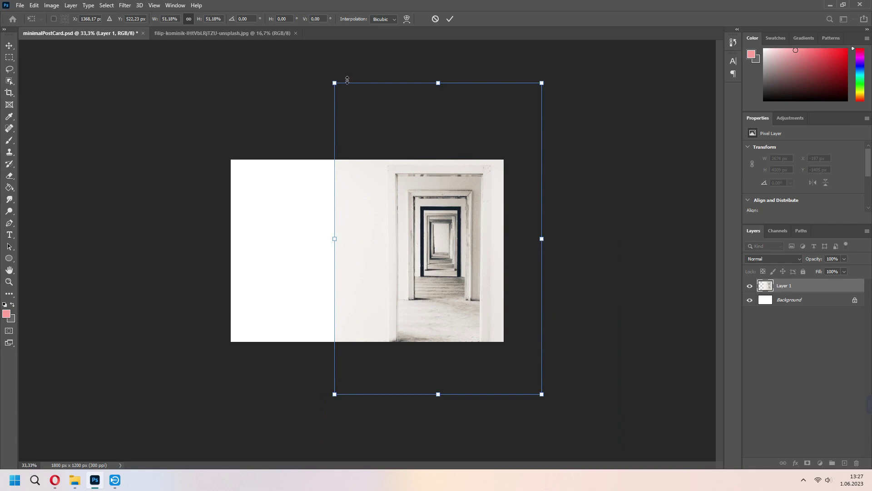
pyautogui.moveTo(347, 80); pyautogui.dragTo(357, 117)
pyautogui.moveTo(472, 285); pyautogui.dragTo(460, 266)
pyautogui.press('Return')
pyautogui.press('z')
pyautogui.click(444, 268)
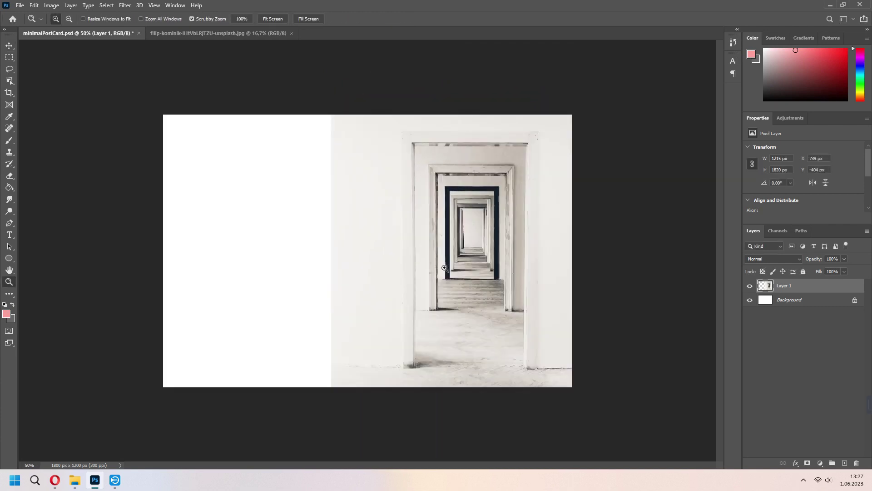
pyautogui.click(444, 268)
# - Add a new empty layer above the Background layer
pyautogui.press('v')
pyautogui.click(791, 303)
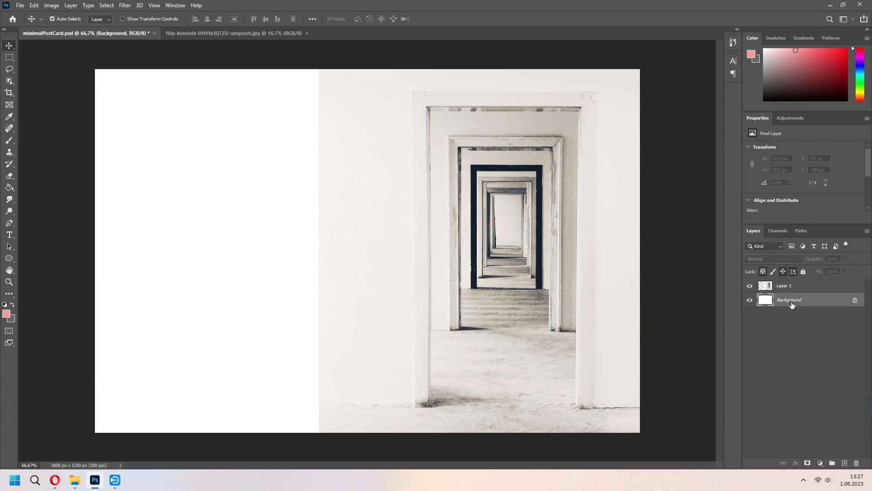
pyautogui.hotkey('ctrl', 'shift', 'alt', 'n')
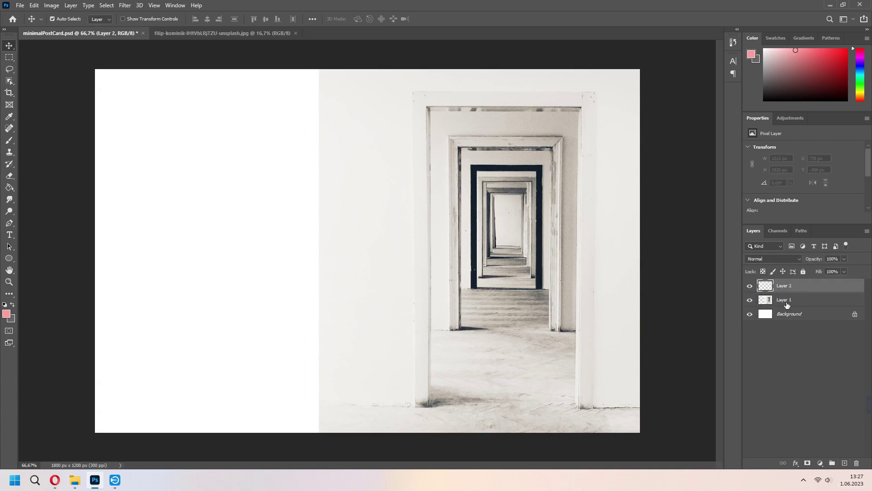
pyautogui.moveTo(788, 287)
pyautogui.mouseDown()
pyautogui.moveTo(790, 308)
pyautogui.moveTo(793, 290)
pyautogui.mouseUp()
# - Fill the new layer with off-white sampled from the photo and move it beneath the hallway photo
pyautogui.click(8, 189)
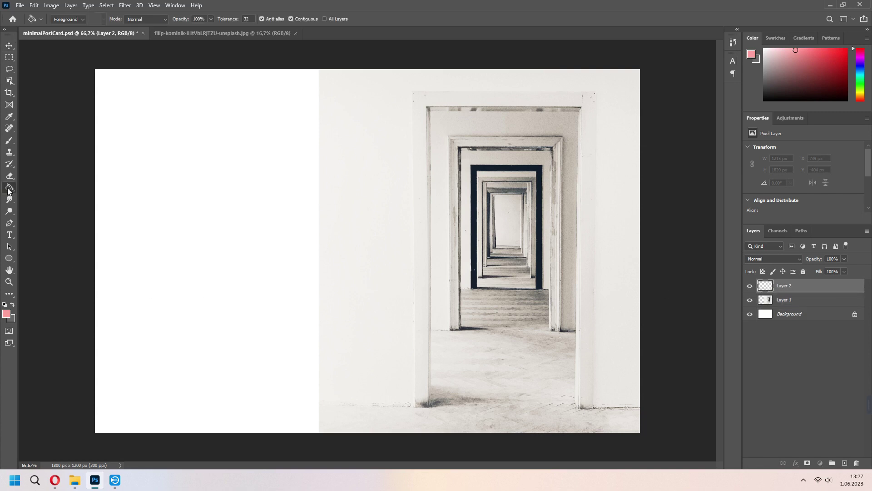
pyautogui.click(6, 315)
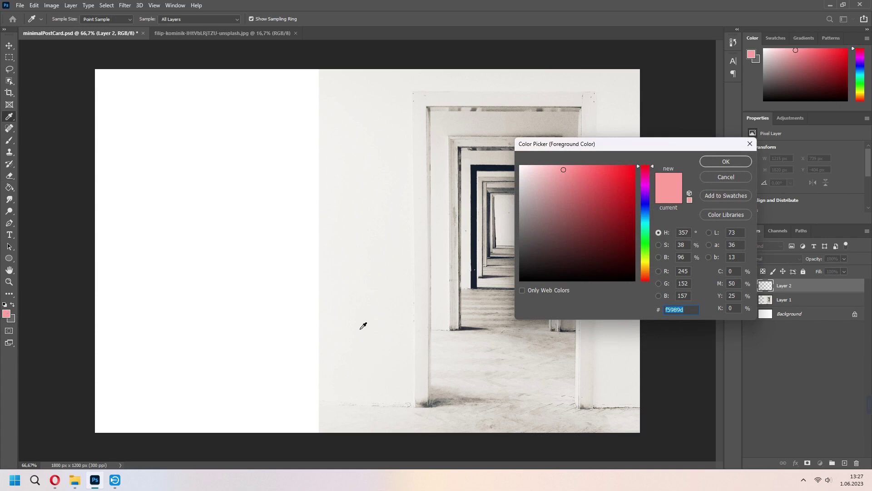
pyautogui.click(335, 277)
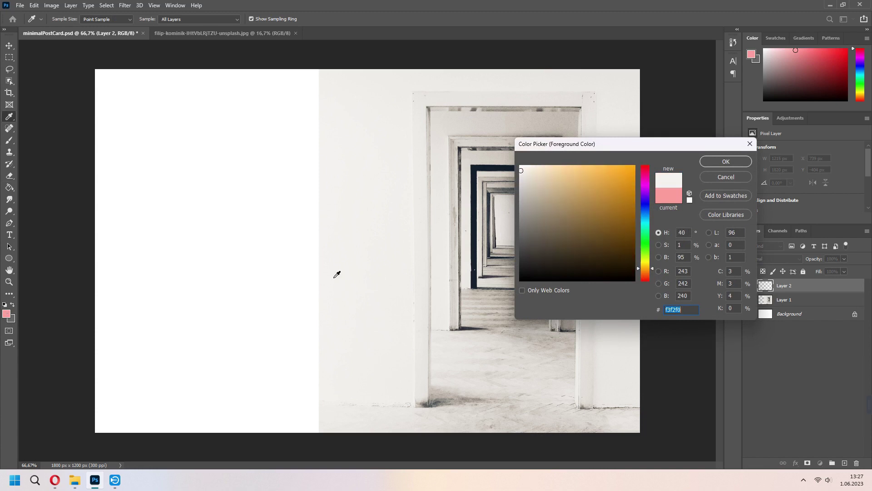
pyautogui.click(712, 162)
pyautogui.click(190, 244)
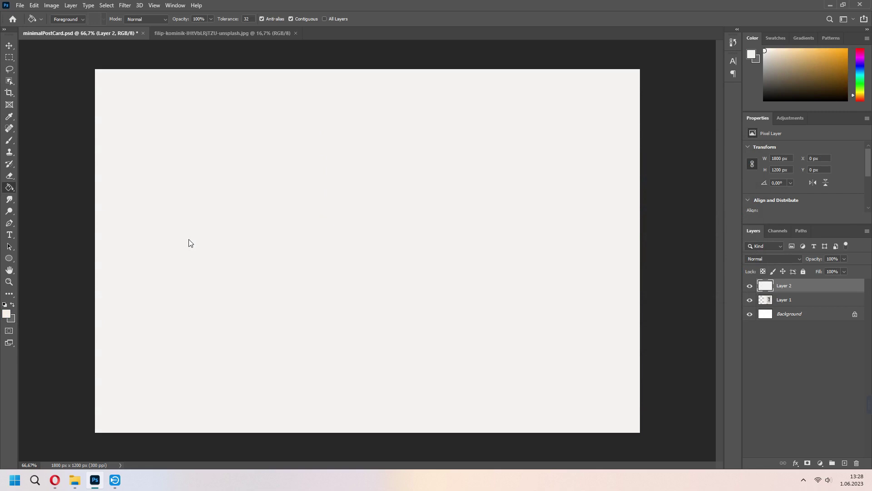
pyautogui.moveTo(785, 289); pyautogui.dragTo(785, 307)
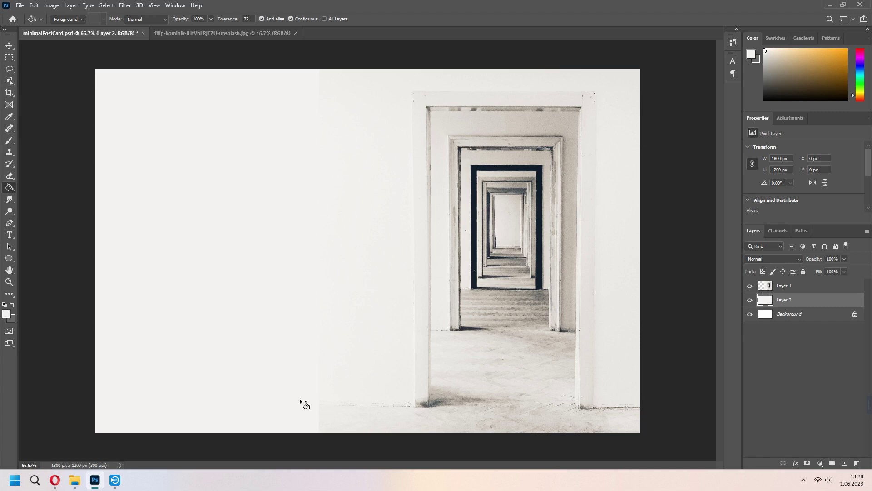
pyautogui.press('v')
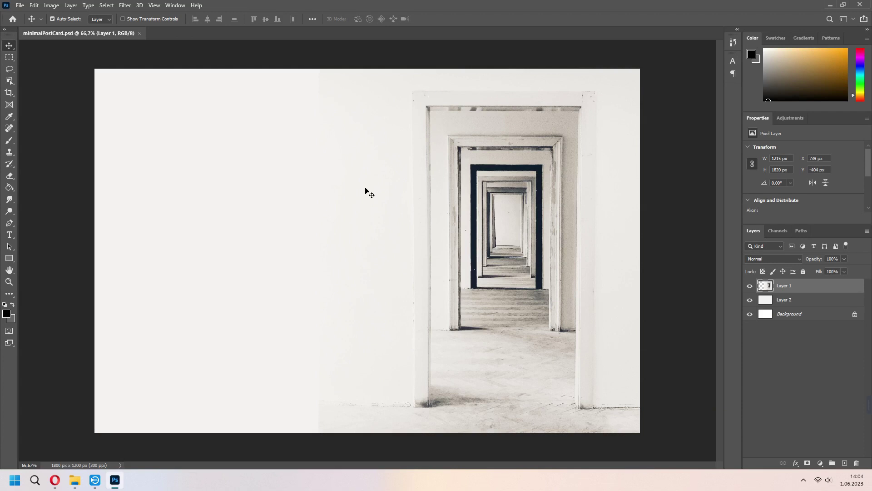
# - Draw a black 900 x 753 px rectangle over the canvas's left side
pyautogui.click(9, 258)
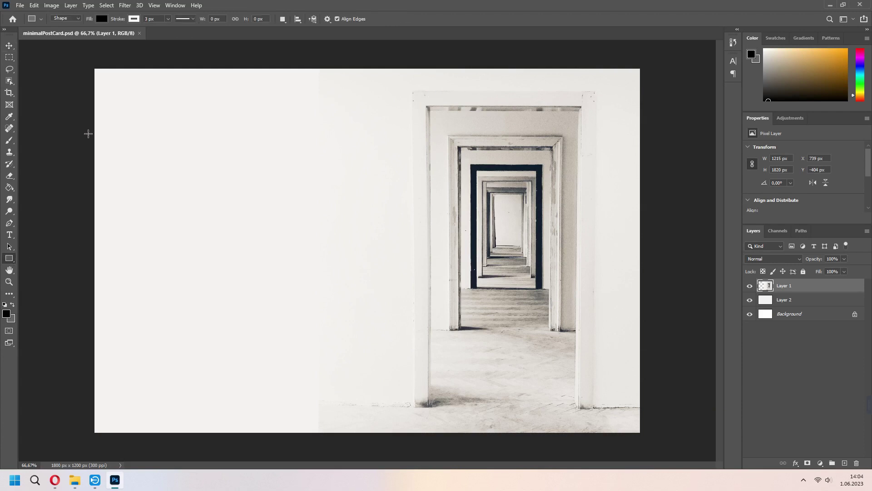
pyautogui.moveTo(87, 133); pyautogui.dragTo(360, 362)
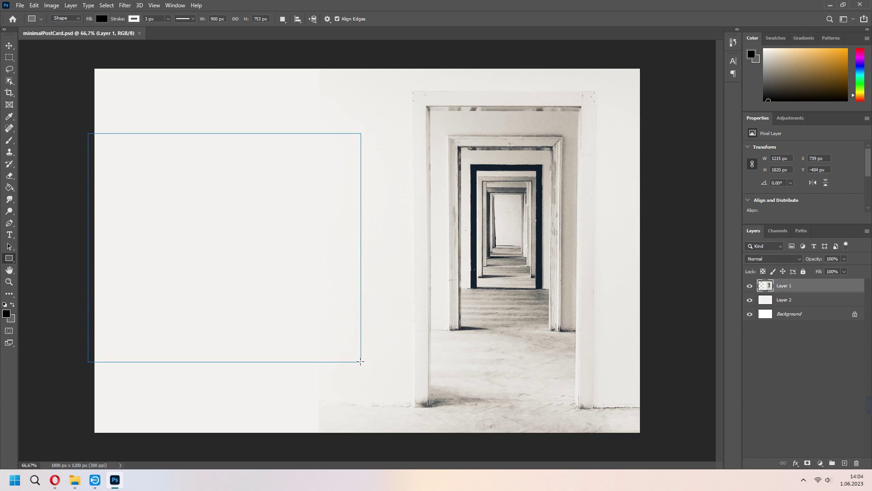
pyautogui.click(767, 177)
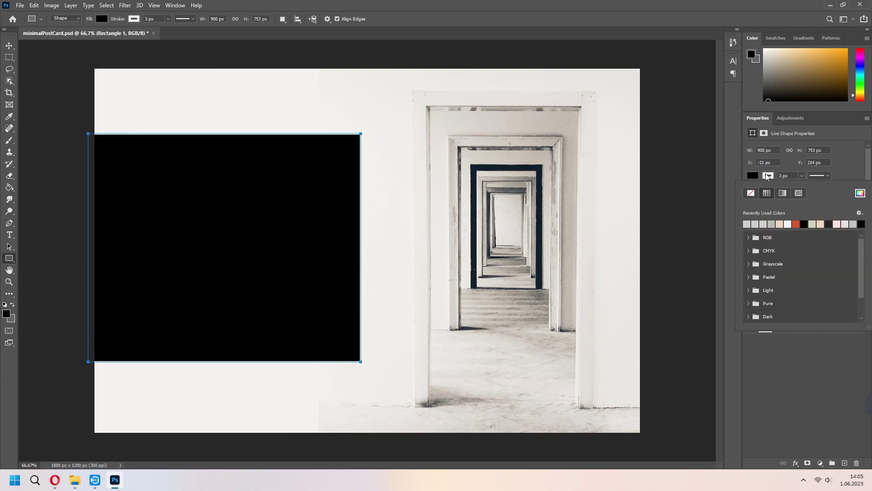
# - Set the rectangle's stroke to No Color
pyautogui.click(751, 192)
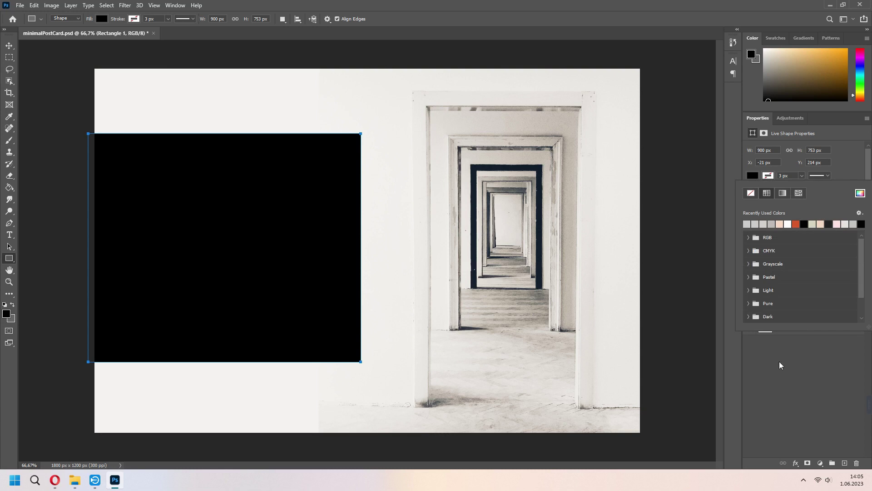
pyautogui.click(780, 363)
pyautogui.click(784, 288)
# - Fill the rectangle with the light grey cecbc6 sampled from the photo
pyautogui.click(754, 175)
pyautogui.click(861, 192)
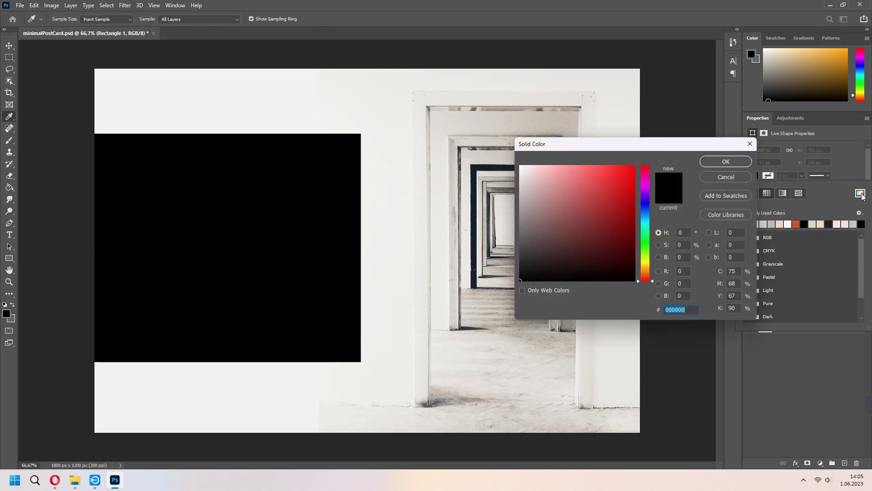
pyautogui.click(450, 113)
pyautogui.click(715, 162)
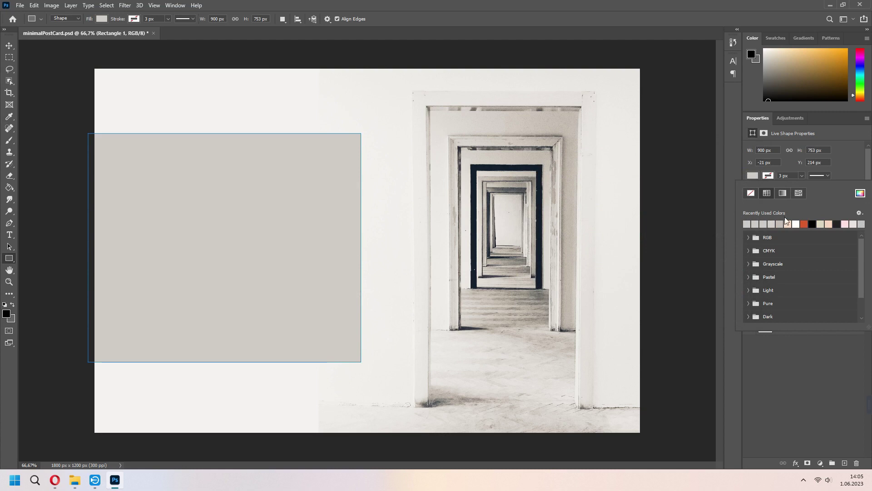
pyautogui.click(860, 194)
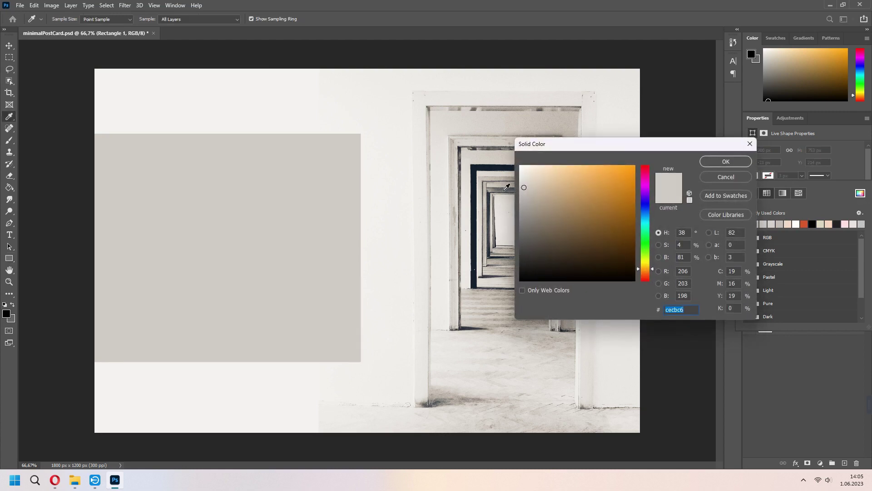
pyautogui.click(521, 184)
pyautogui.moveTo(521, 184)
pyautogui.mouseDown()
pyautogui.moveTo(520, 194)
pyautogui.moveTo(520, 186)
pyautogui.mouseUp()
pyautogui.press('Return')
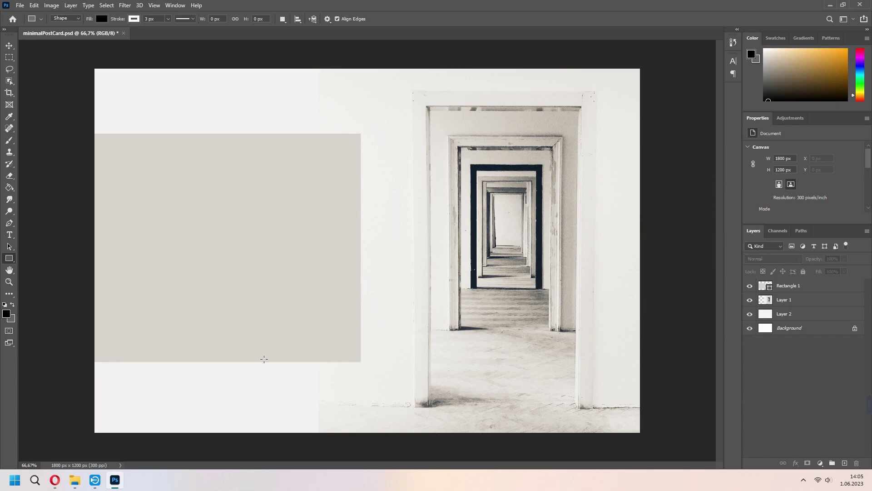
# - Duplicate Rectangle 1 and place the copy beneath the original
pyautogui.rightClick(777, 286)
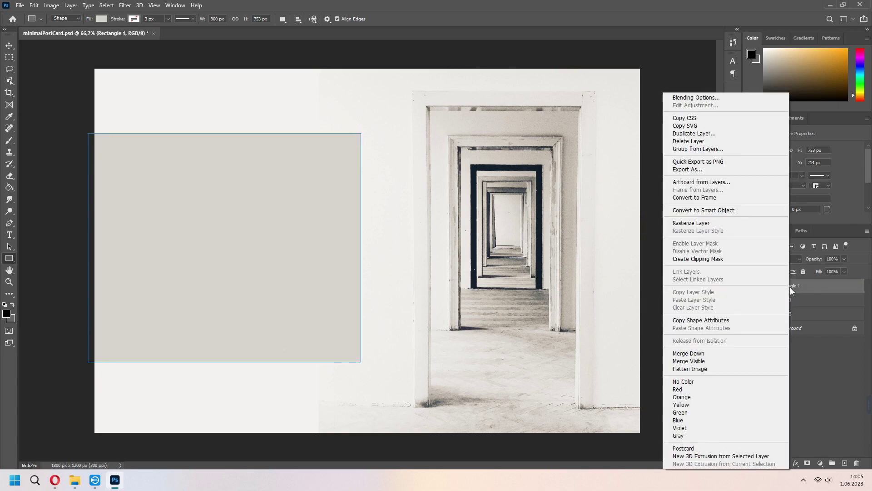
pyautogui.press('Escape')
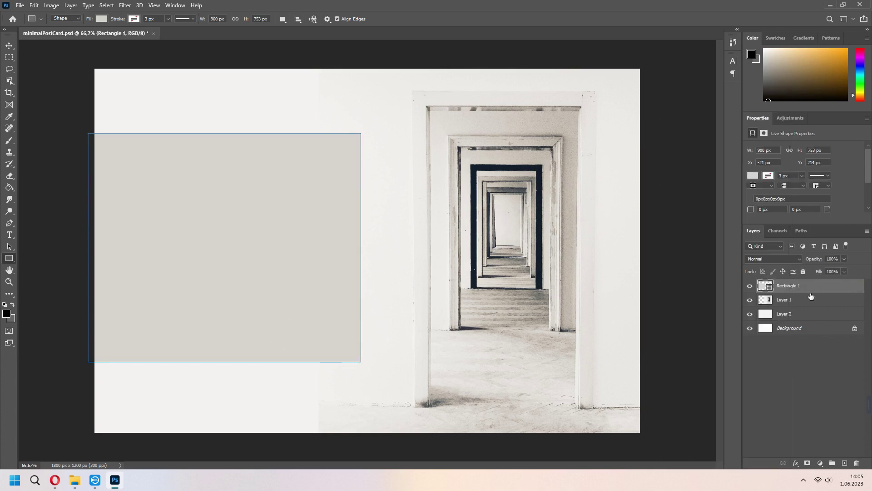
pyautogui.click(795, 462)
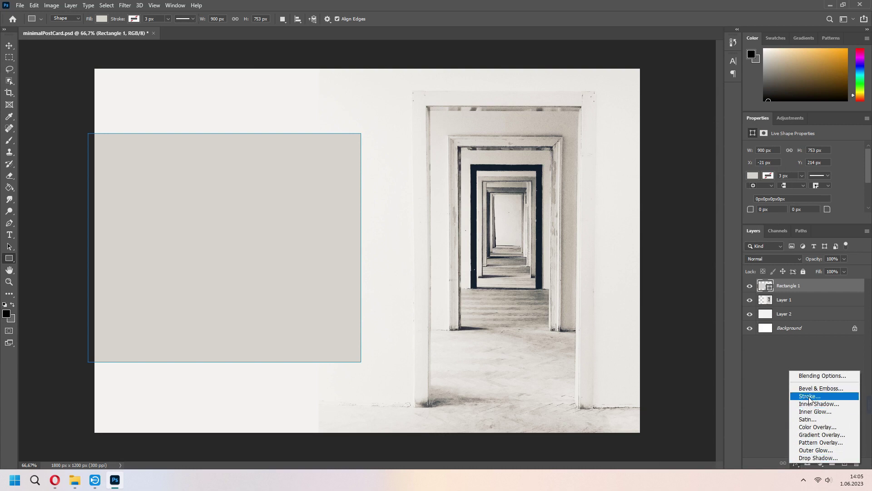
pyautogui.press('Escape')
pyautogui.rightClick(792, 287)
pyautogui.click(743, 133)
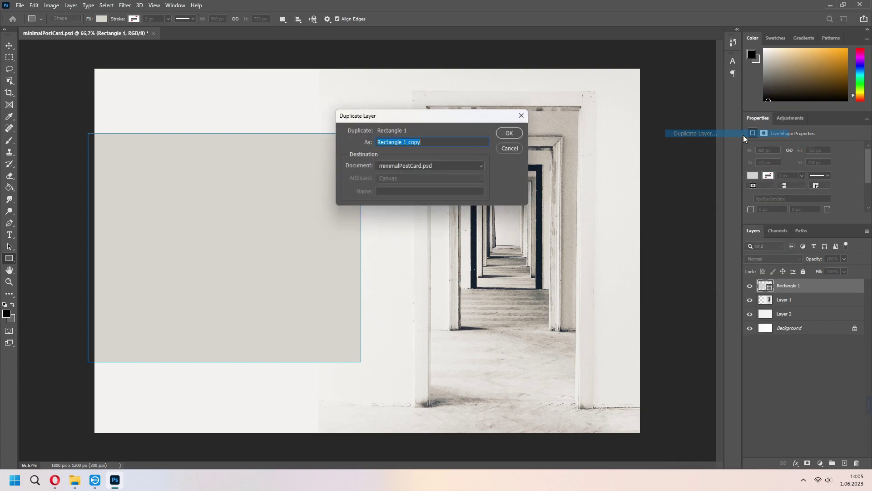
pyautogui.click(511, 133)
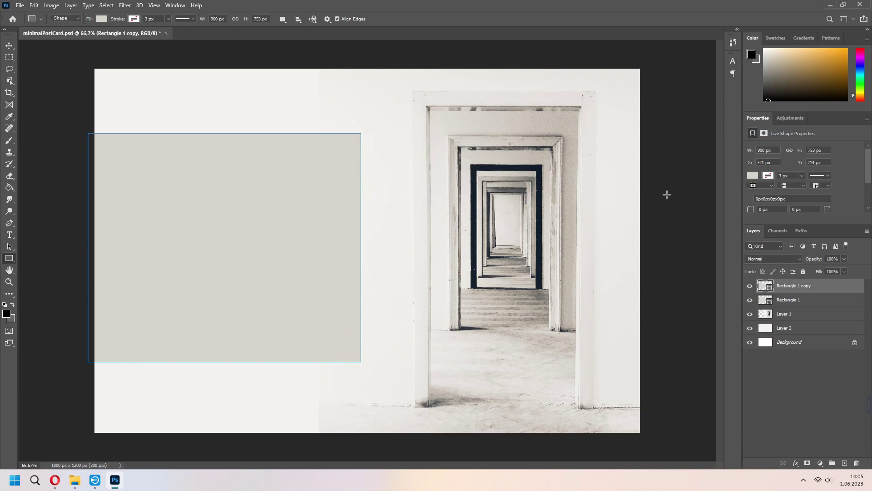
pyautogui.moveTo(793, 289); pyautogui.dragTo(764, 303)
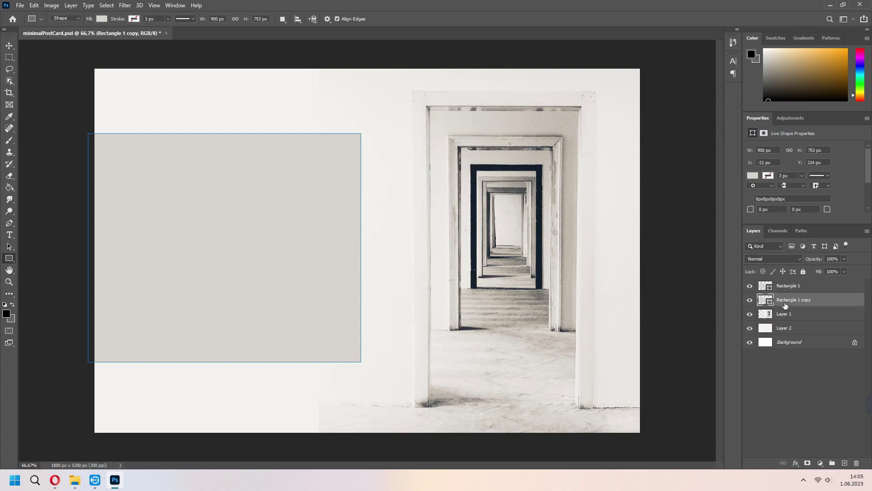
# - Resize the copy to about 923 x 772 px and give it a lighter grey fill like e8e7e6
pyautogui.hotkey('ctrl', 't')
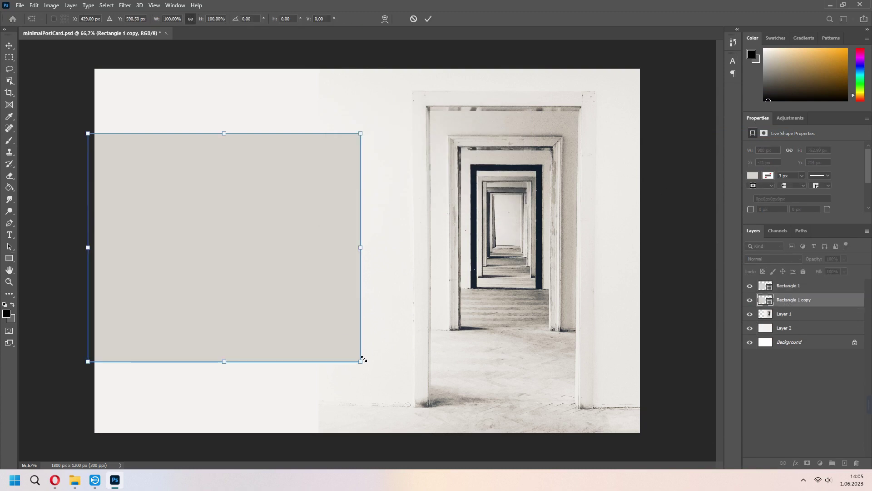
pyautogui.moveTo(360, 363); pyautogui.dragTo(372, 365)
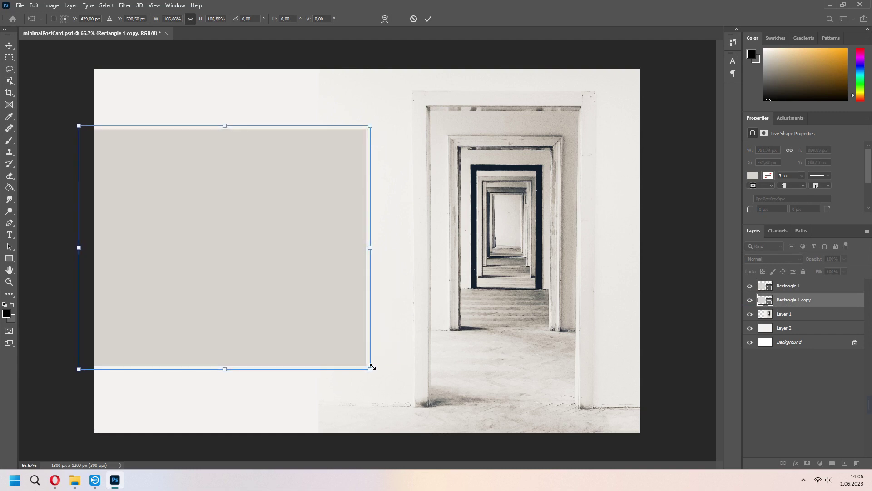
pyautogui.press('Return')
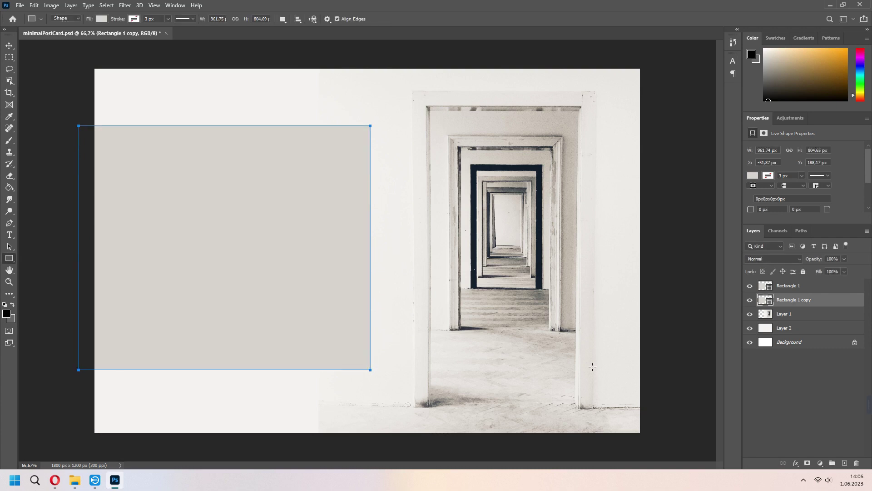
pyautogui.doubleClick(763, 300)
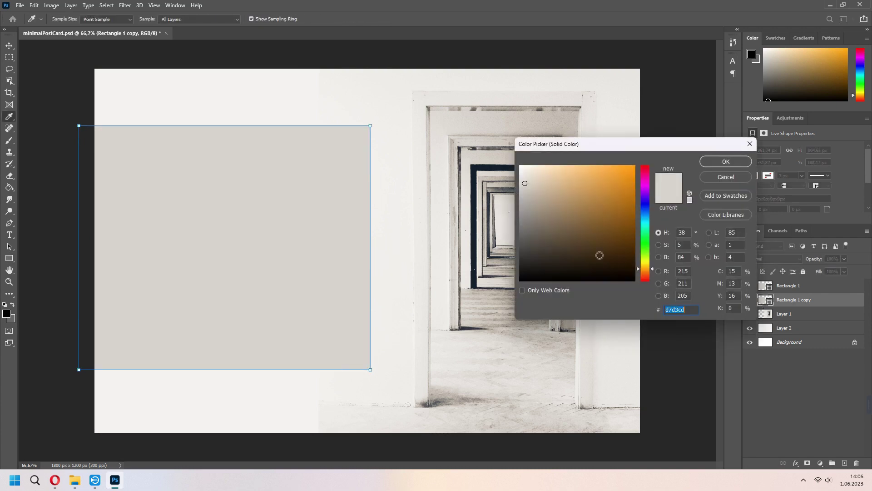
pyautogui.click(521, 173)
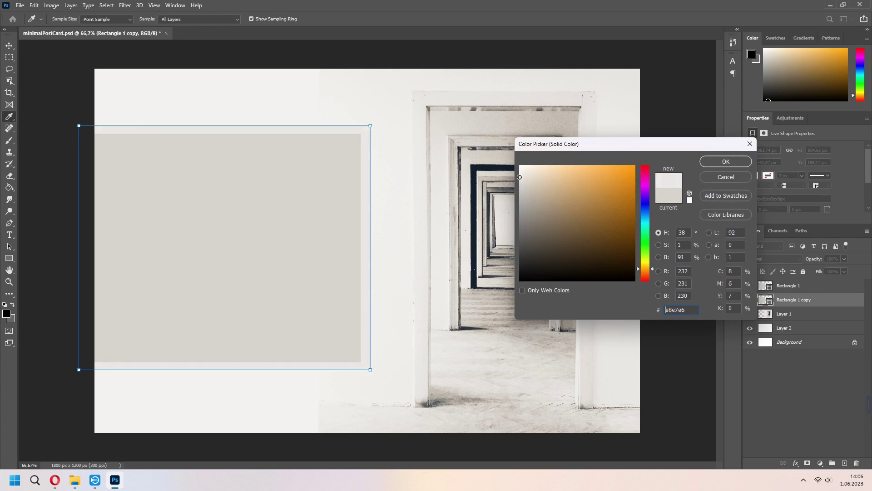
pyautogui.press('Return')
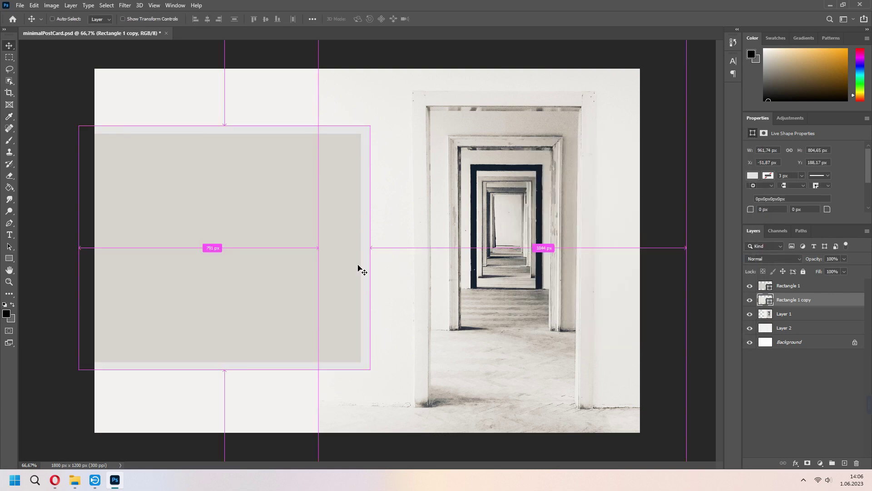
pyautogui.hotkey('ctrl', 't')
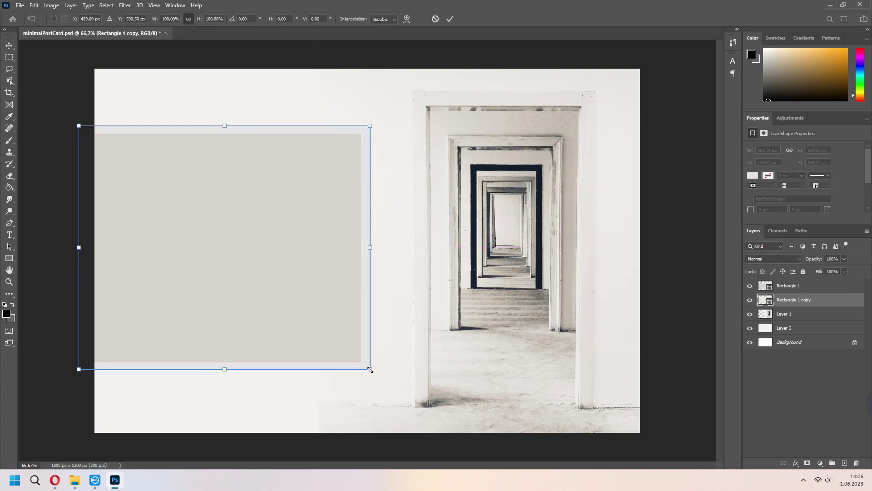
pyautogui.moveTo(370, 370); pyautogui.dragTo(364, 364)
pyautogui.click(9, 46)
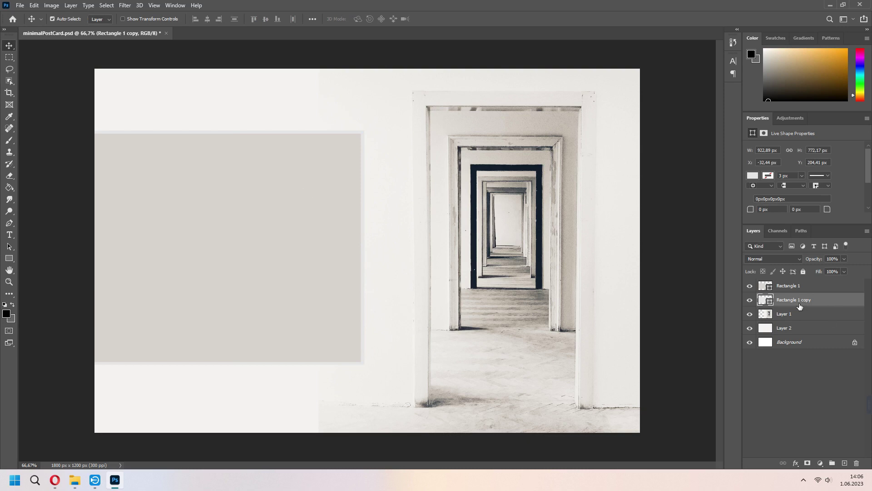
# - Give Rectangle 1 copy a drop shadow: 19% opacity, 126° angle, 2 px distance, 14% spread, 18 px size
pyautogui.click(795, 463)
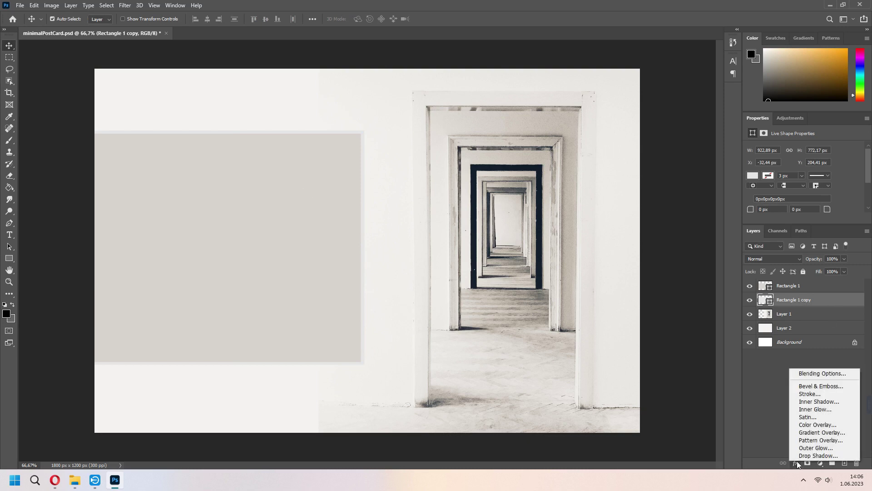
pyautogui.click(817, 455)
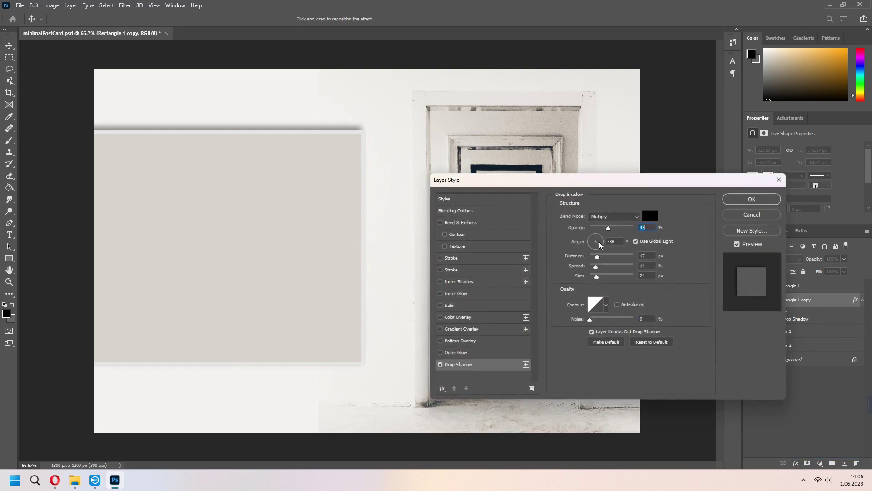
pyautogui.click(592, 239)
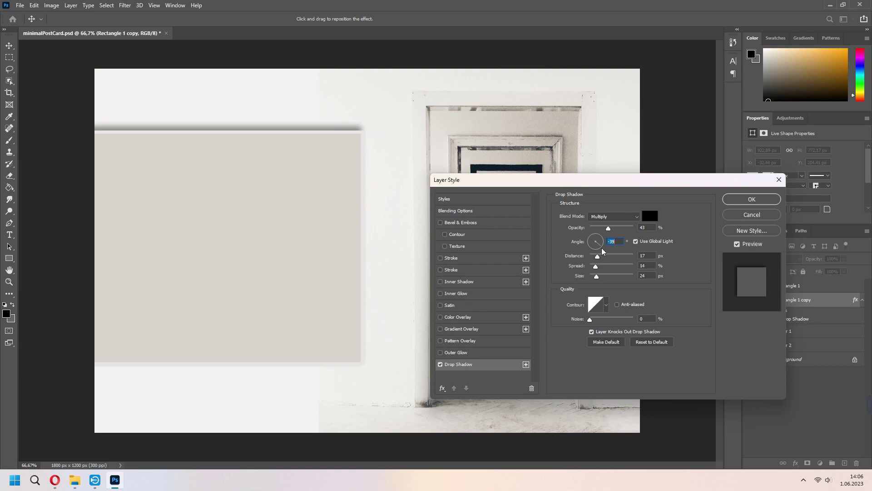
pyautogui.moveTo(600, 248); pyautogui.dragTo(592, 237)
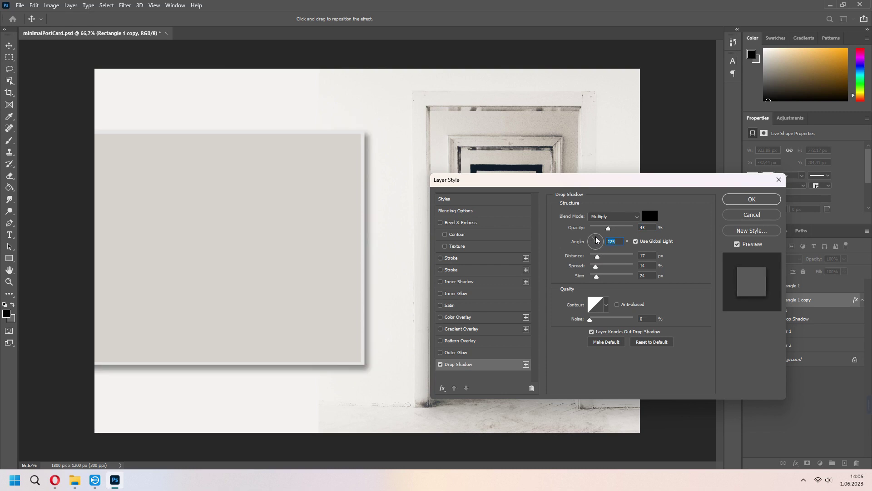
pyautogui.moveTo(607, 230); pyautogui.dragTo(601, 229)
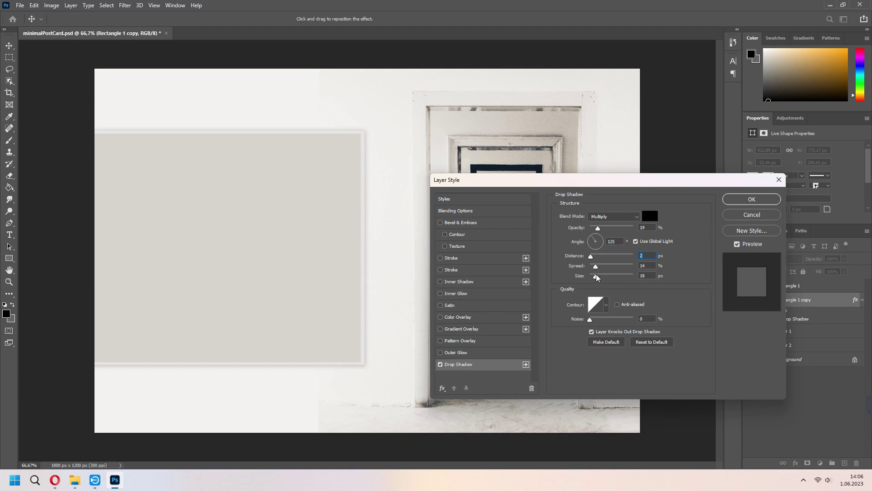
pyautogui.click(751, 199)
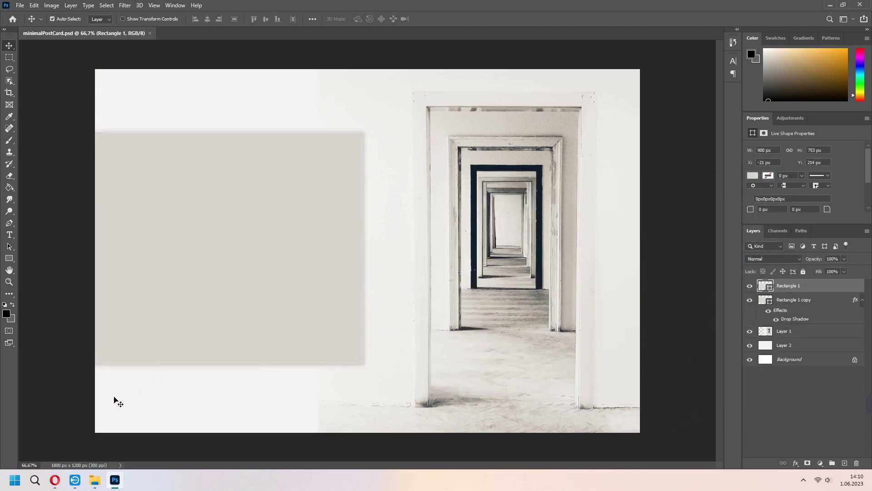
# - In the Minimalist Color Palettes article, select the Rose Garden peach hex code f4d5be
pyautogui.click(55, 481)
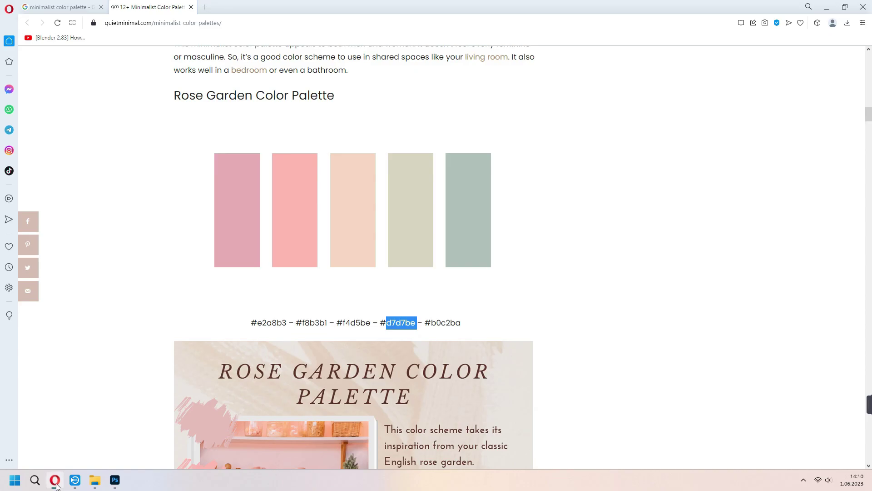
pyautogui.click(89, 7)
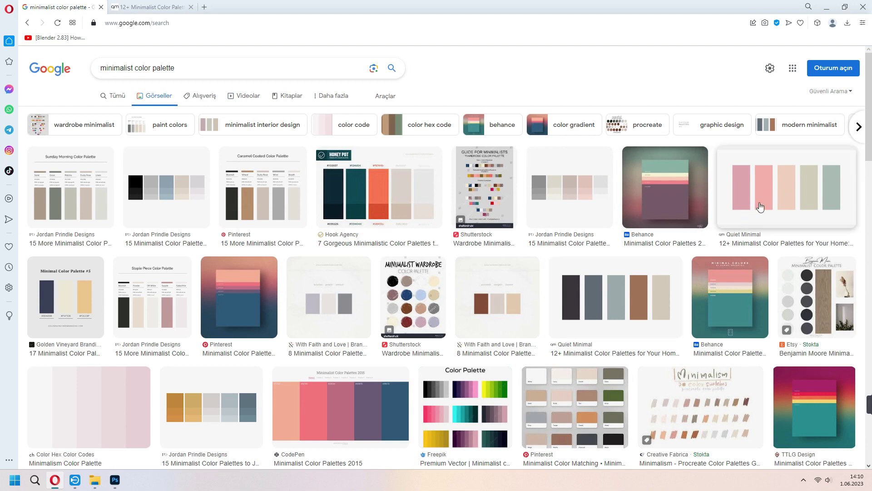
pyautogui.click(163, 7)
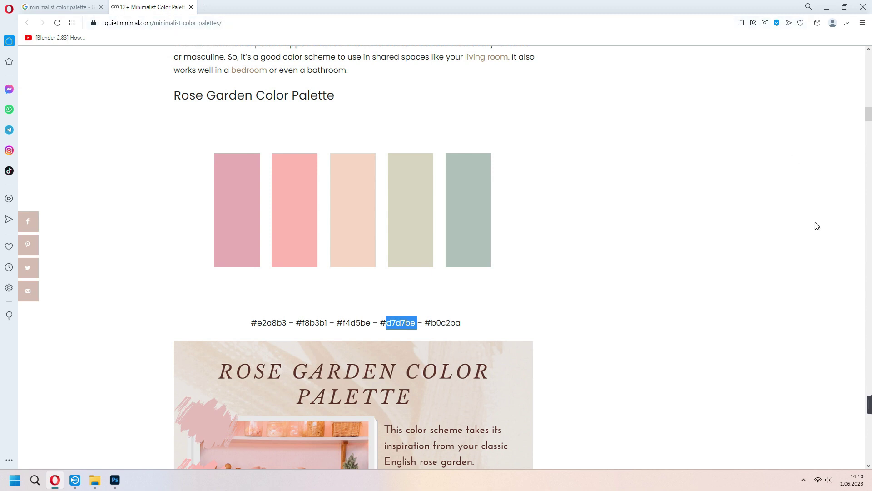
pyautogui.moveTo(868, 114)
pyautogui.mouseDown()
pyautogui.moveTo(869, 63)
pyautogui.moveTo(869, 116)
pyautogui.mouseUp()
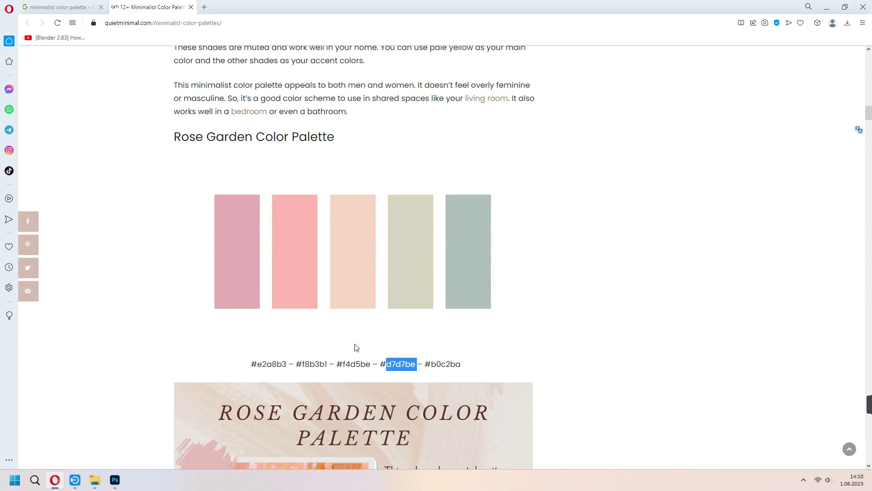
pyautogui.click(378, 378)
pyautogui.doubleClick(358, 366)
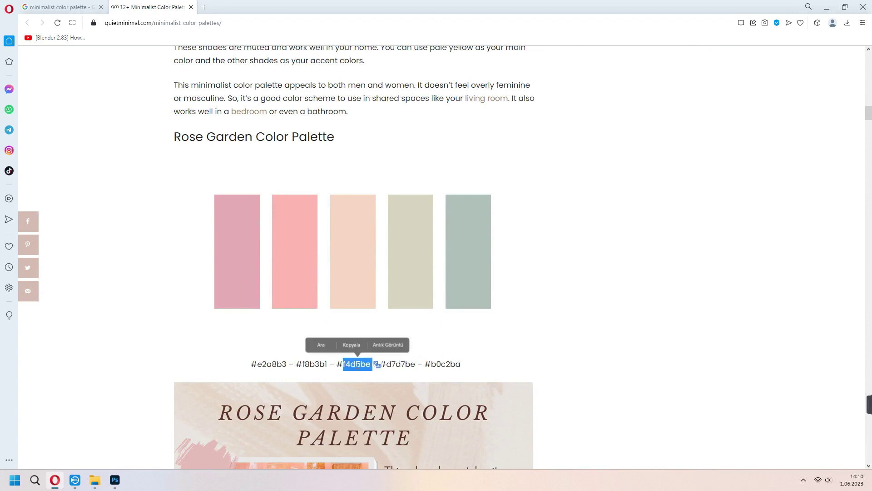
pyautogui.click(361, 366)
# - Fill Rectangle 1 with the peach #f4d5be copied from the palette page
pyautogui.hotkey('alt', 'Tab')
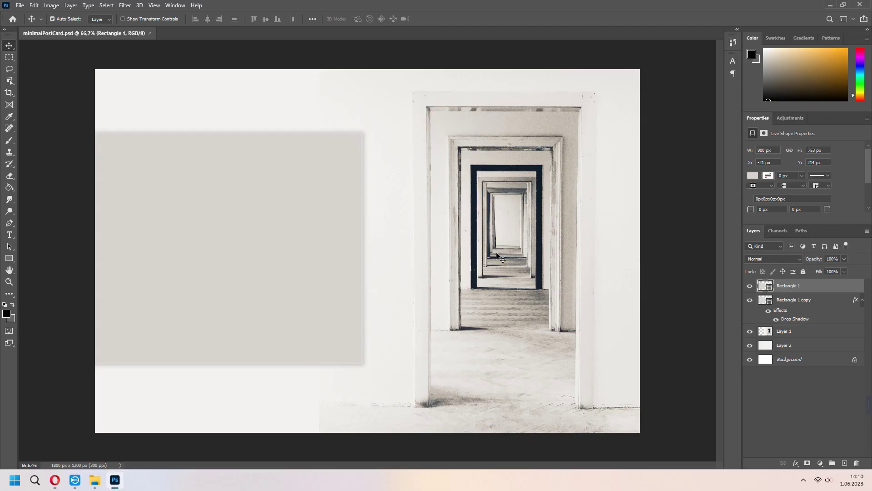
pyautogui.doubleClick(764, 287)
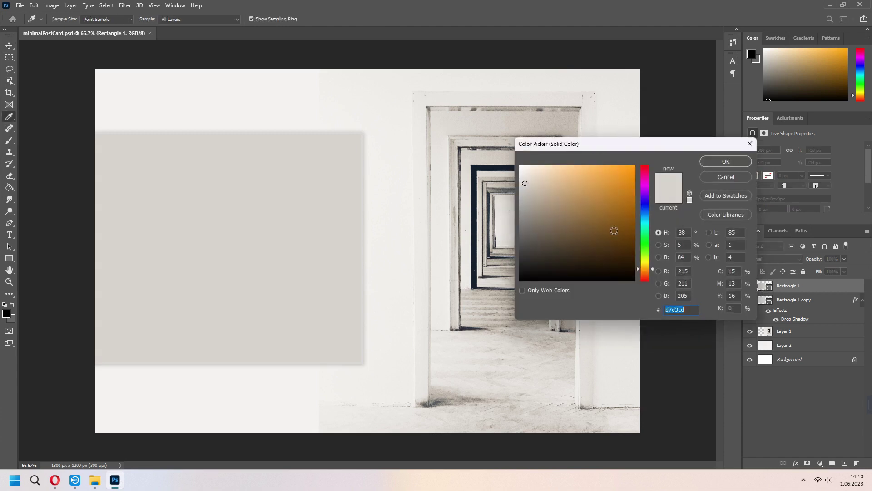
pyautogui.click(55, 482)
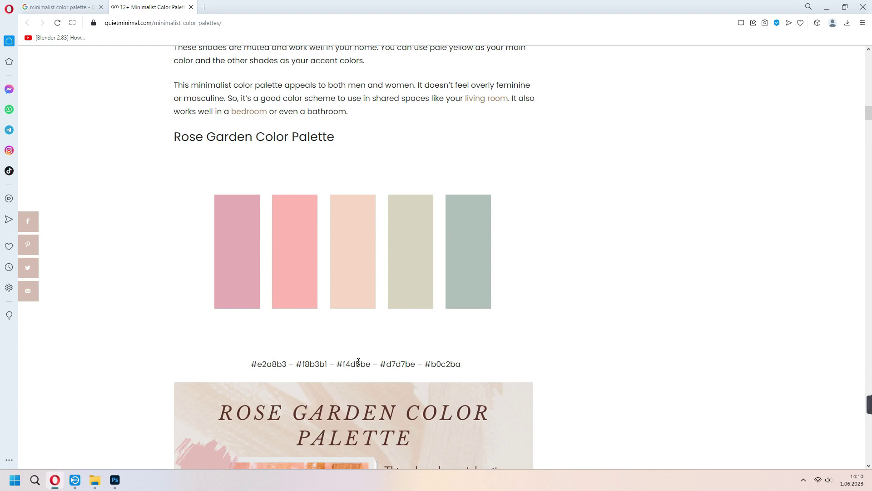
pyautogui.doubleClick(361, 363)
pyautogui.hotkey('ctrl', 'c')
pyautogui.click(352, 348)
pyautogui.click(115, 479)
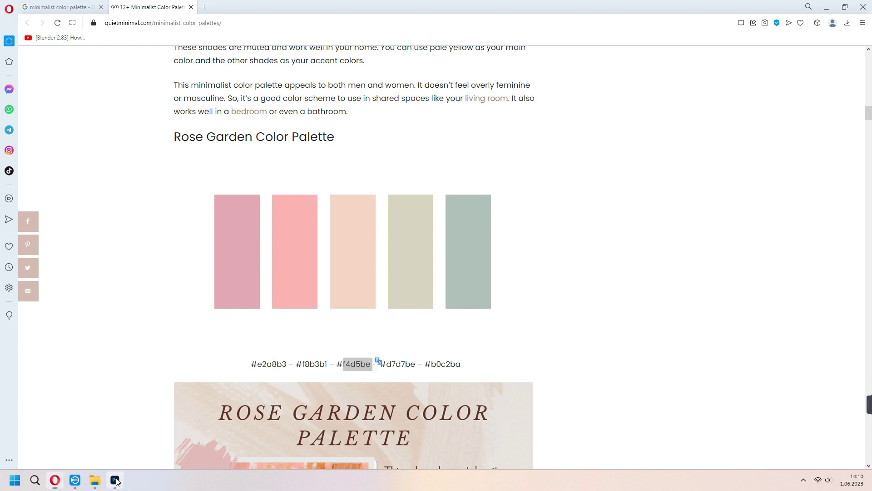
pyautogui.moveTo(683, 308); pyautogui.dragTo(665, 313)
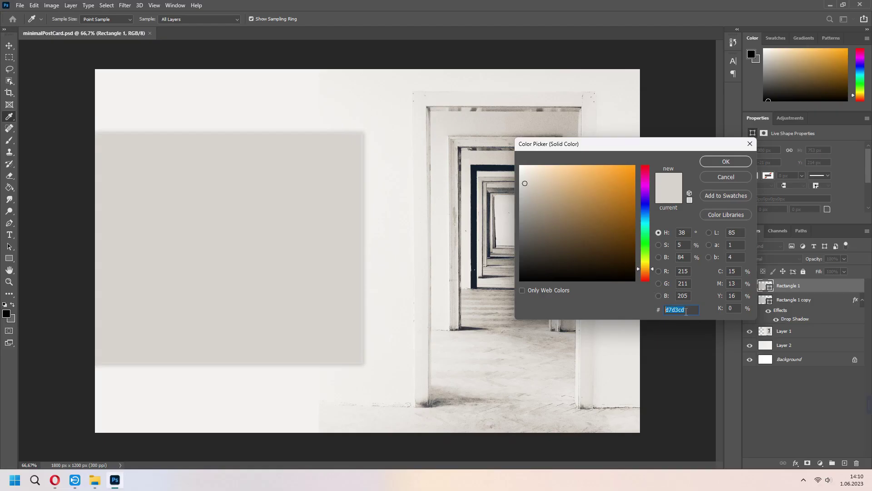
pyautogui.hotkey('ctrl', 'v')
pyautogui.click(728, 162)
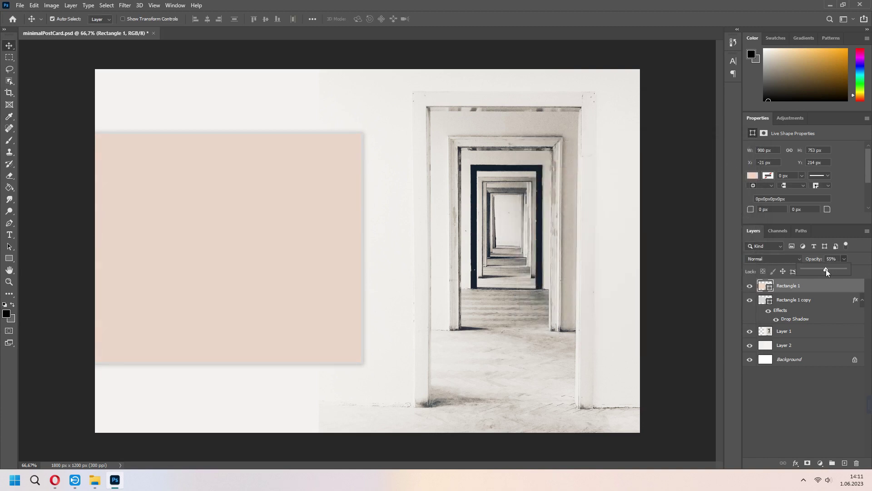
# - Lower Rectangle 1's opacity to 27%, keeping peach after briefly trying a sampled grey
pyautogui.press('2')
pyautogui.press('7')
pyautogui.doubleClick(765, 285)
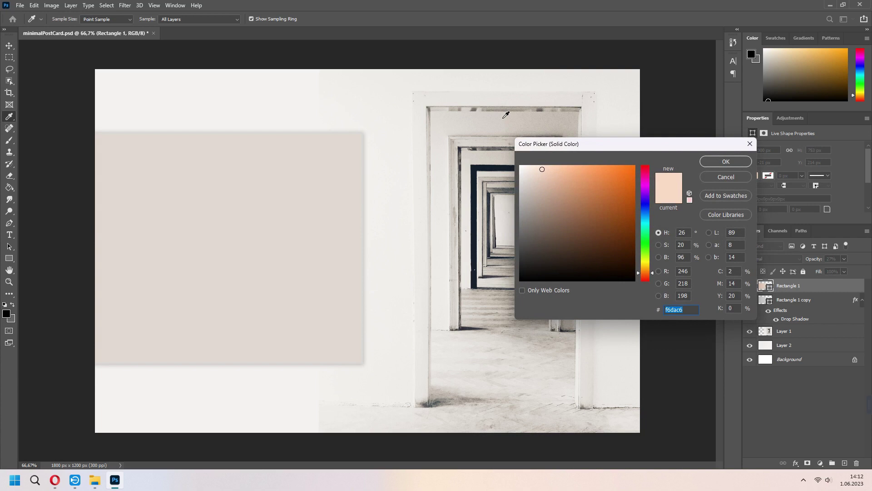
pyautogui.click(503, 117)
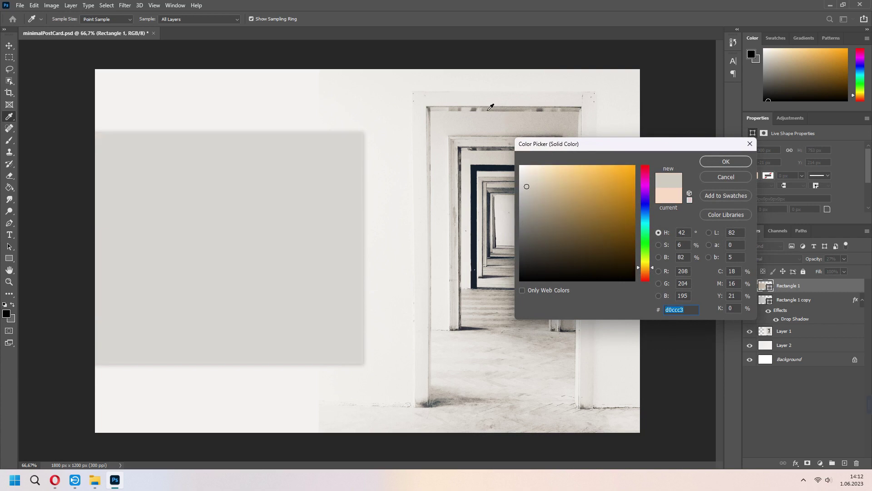
pyautogui.click(668, 195)
pyautogui.click(726, 161)
# - Draw a 774 x 129 px light grey strip across the card's upper part with a drop shadow
pyautogui.press('u')
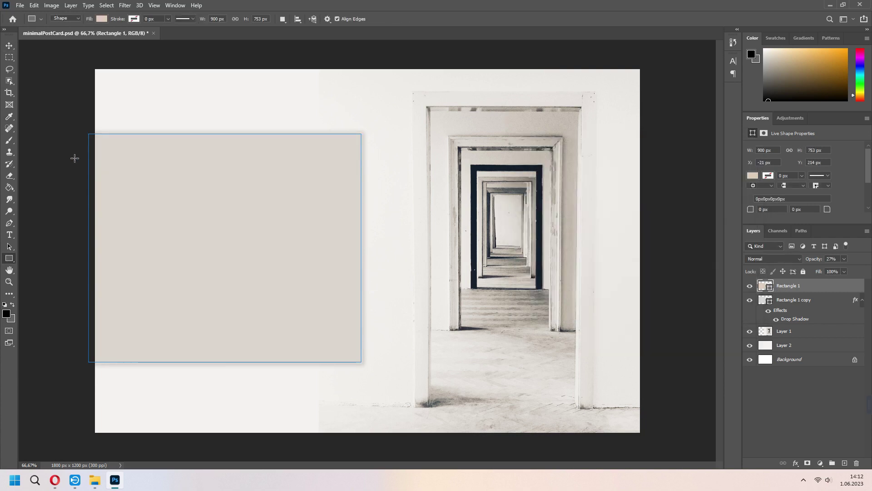
pyautogui.moveTo(74, 158); pyautogui.dragTo(310, 197)
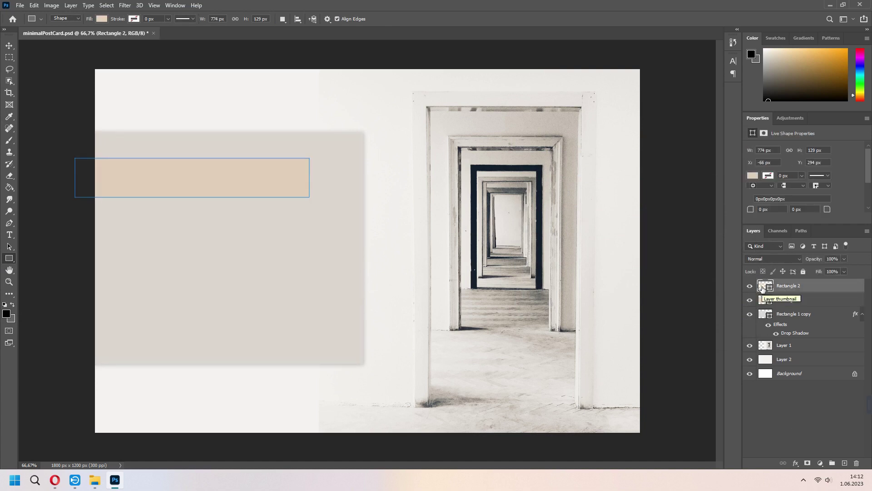
pyautogui.doubleClick(766, 286)
pyautogui.click(526, 192)
pyautogui.press('Return')
pyautogui.click(795, 462)
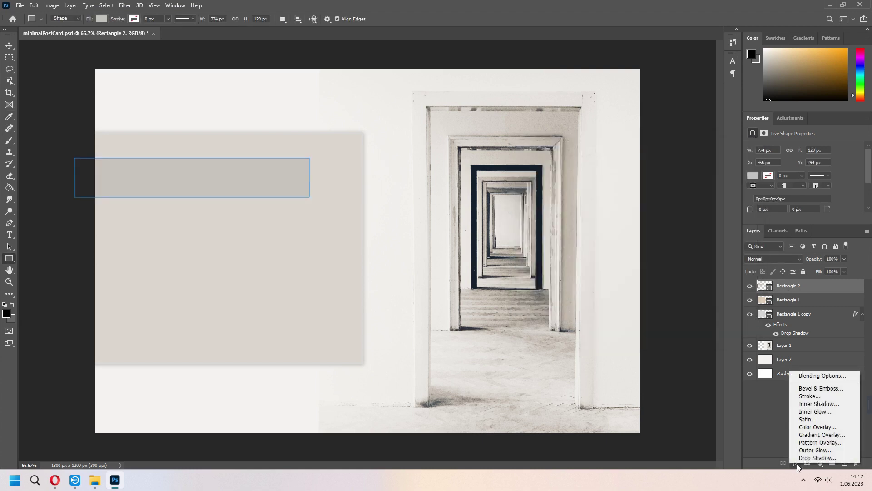
pyautogui.click(806, 460)
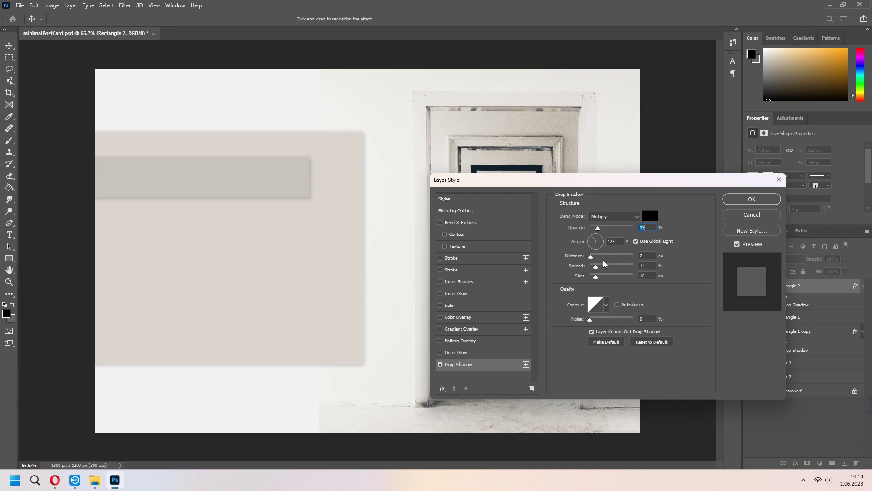
pyautogui.click(751, 199)
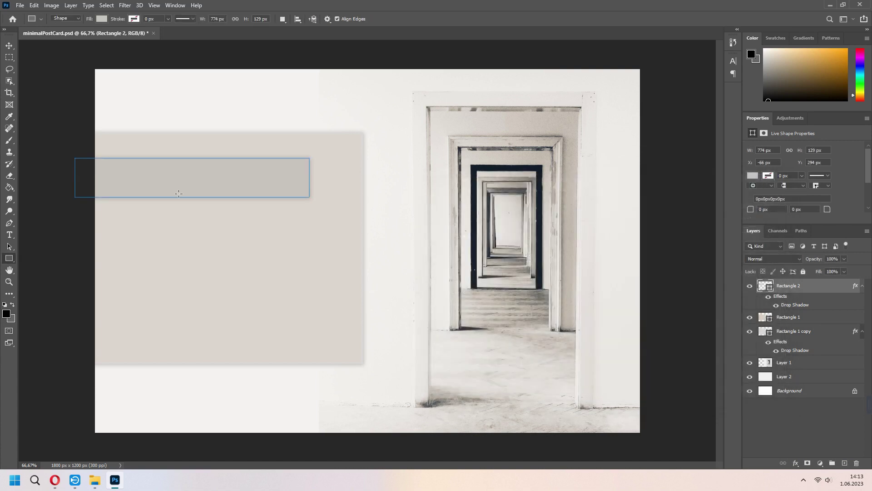
# - Add a left-aligned 'MINIMALIST MIND' title at 13 pt on the grey banner
pyautogui.click(9, 234)
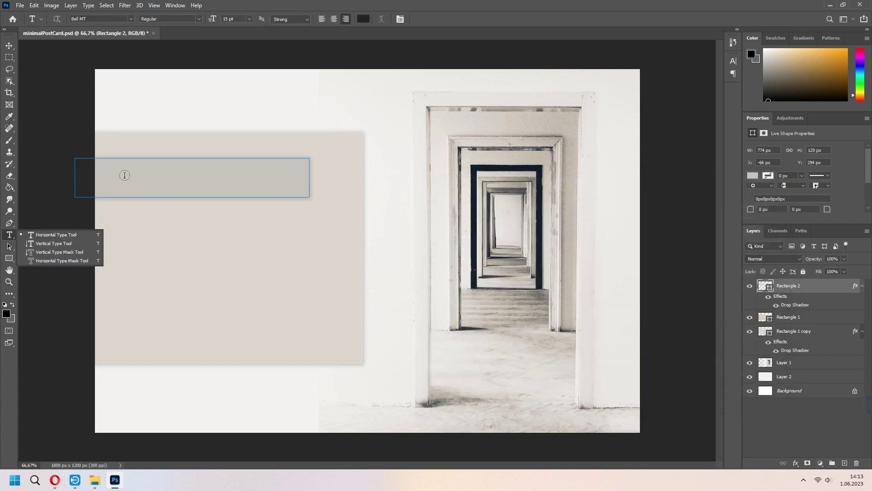
pyautogui.click(129, 176)
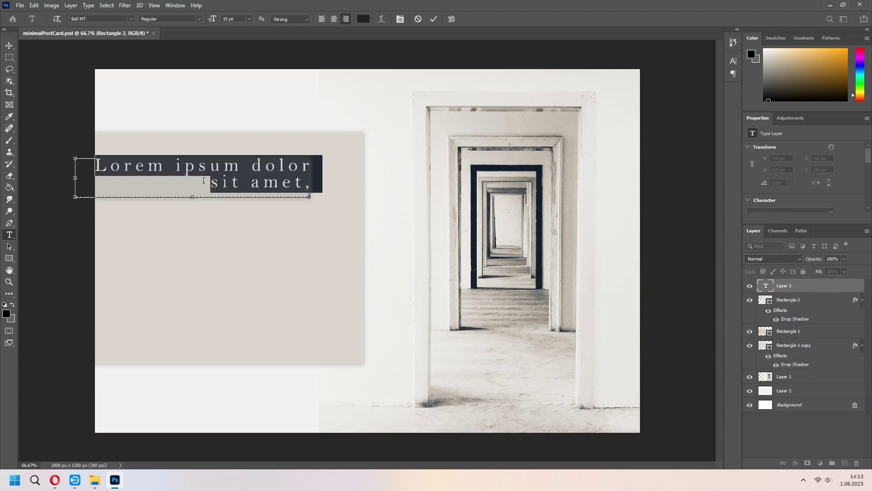
pyautogui.write('MINIMALIST MIND')
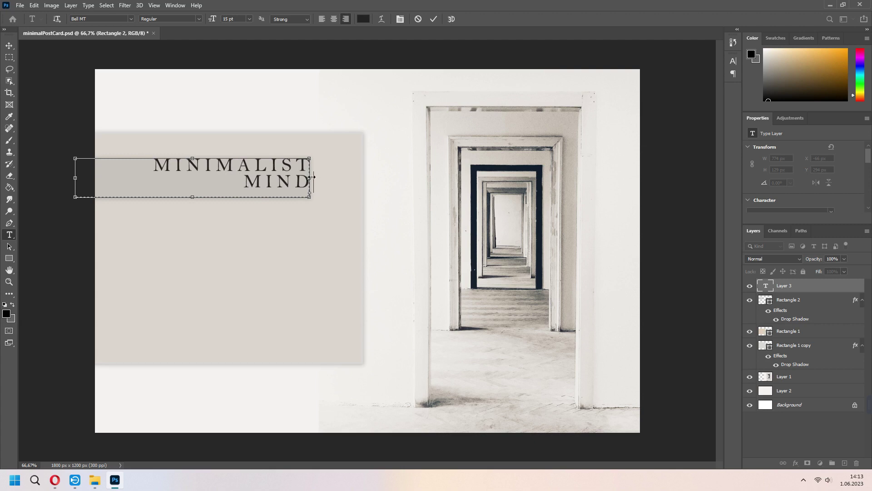
pyautogui.moveTo(311, 176); pyautogui.dragTo(352, 177)
pyautogui.moveTo(75, 178); pyautogui.dragTo(110, 181)
pyautogui.moveTo(233, 197); pyautogui.dragTo(233, 178)
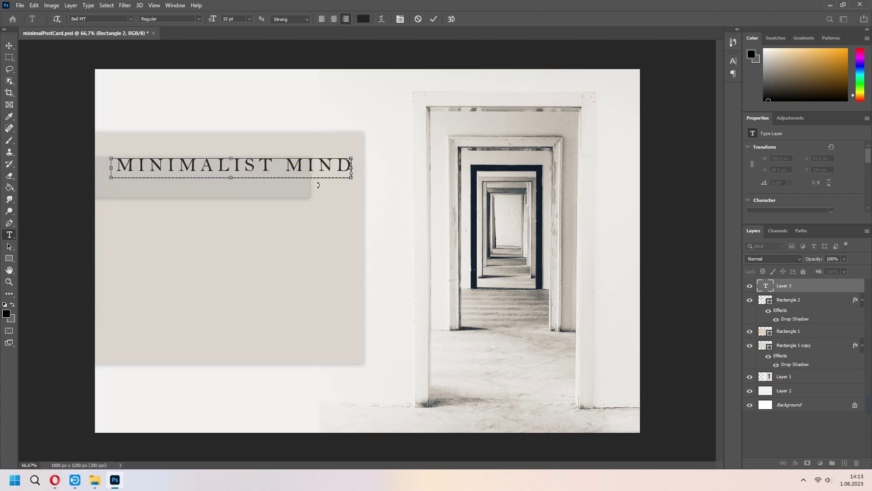
pyautogui.moveTo(350, 200); pyautogui.dragTo(336, 209)
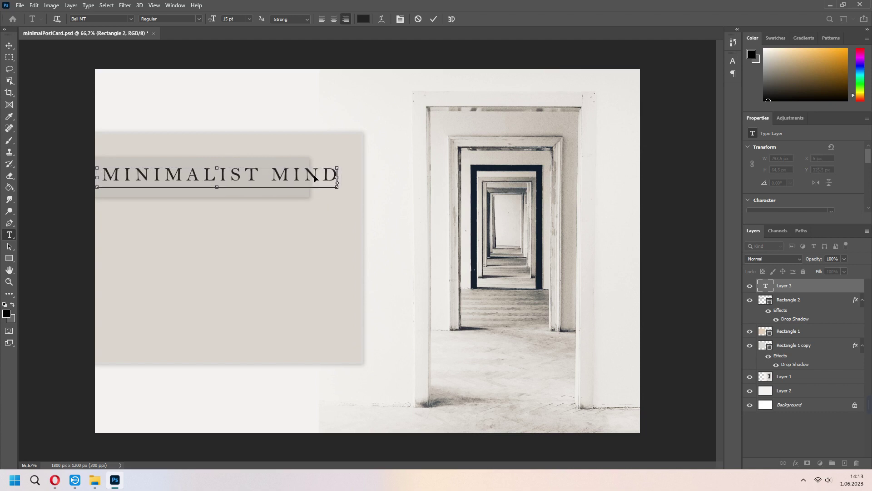
pyautogui.hotkey('ctrl', 'a')
pyautogui.scroll(-3, 759, 182)
pyautogui.moveTo(756, 185); pyautogui.dragTo(752, 185)
pyautogui.scroll(-3, 842, 201)
pyautogui.hotkey('ctrl', 'shift', 'l')
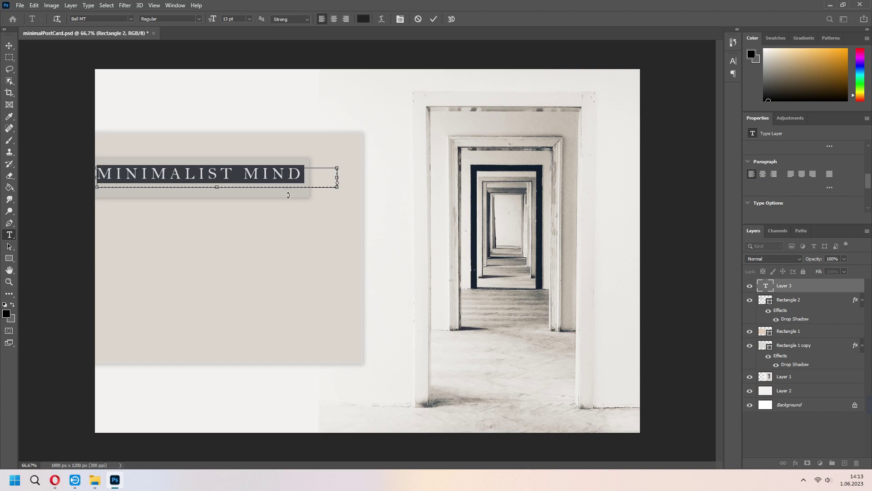
pyautogui.hotkey('ctrl', 'Return')
# - Widen the banner slightly and draw a paragraph text box below the title
pyautogui.hotkey('ctrl', 't')
pyautogui.moveTo(310, 158); pyautogui.dragTo(321, 157)
pyautogui.click(9, 237)
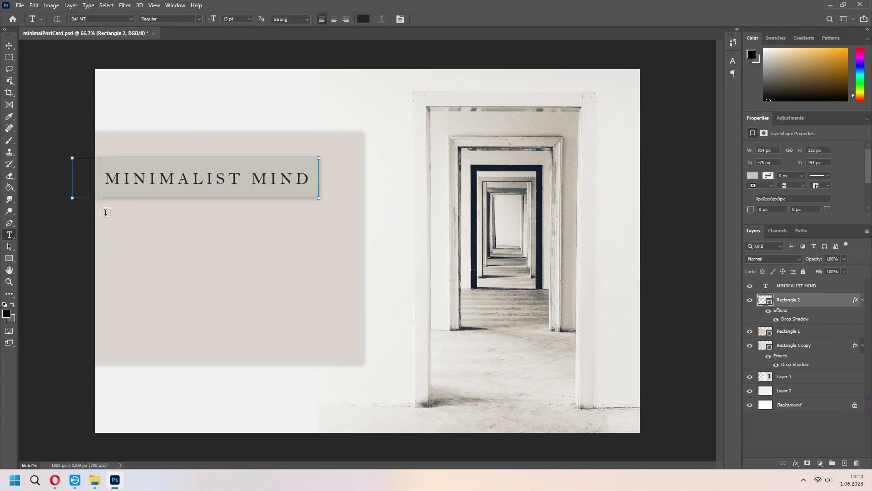
pyautogui.moveTo(105, 213); pyautogui.dragTo(315, 348)
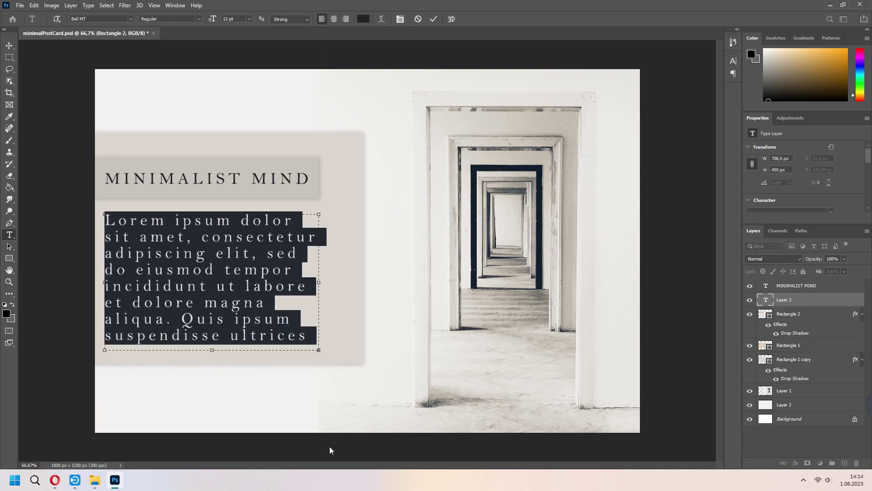
# - Copy the quote text from minimal 1.txt in Notepad
pyautogui.moveTo(95, 479)
pyautogui.click(63, 436)
pyautogui.doubleClick(345, 203)
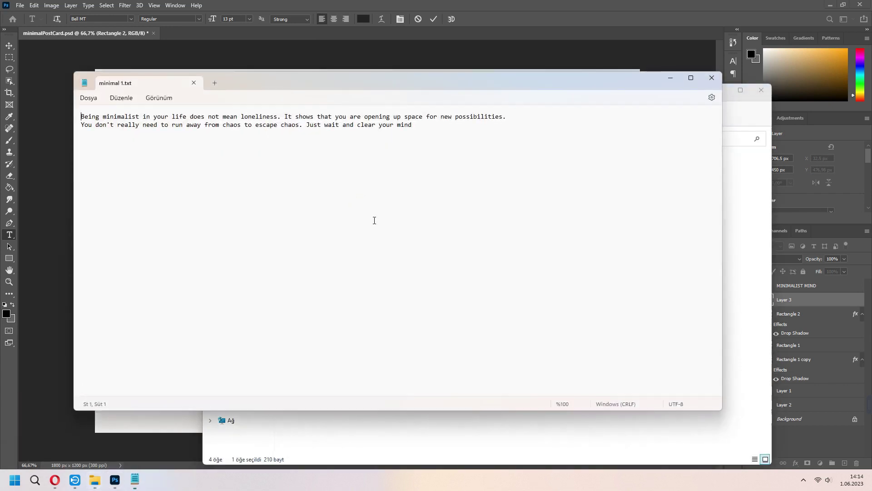
pyautogui.moveTo(414, 125); pyautogui.dragTo(80, 118)
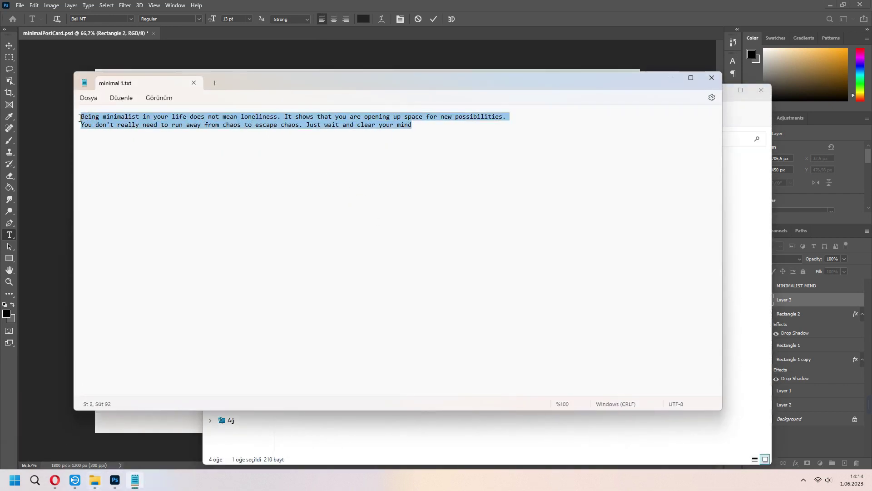
pyautogui.rightClick(122, 120)
pyautogui.click(156, 165)
# - Paste the minimalism paragraph into the text box at 8 pt with 12 pt leading
pyautogui.click(304, 4)
pyautogui.hotkey('ctrl', 'v')
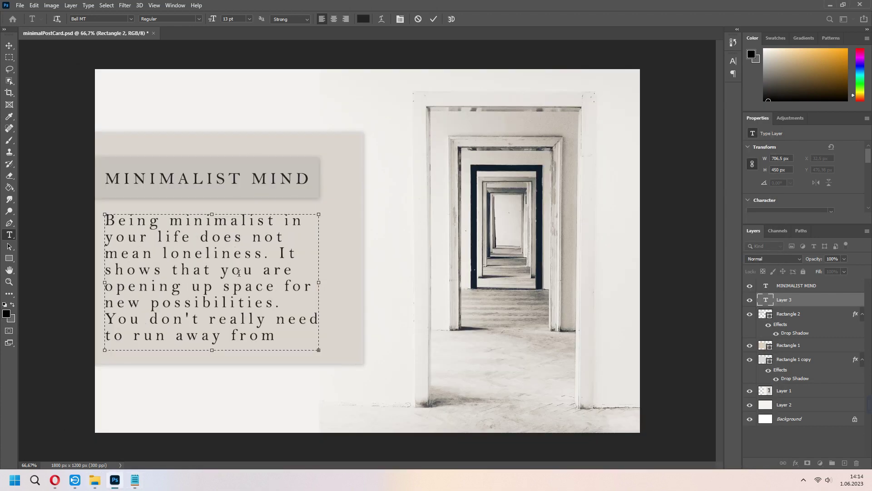
pyautogui.hotkey('ctrl', 'a')
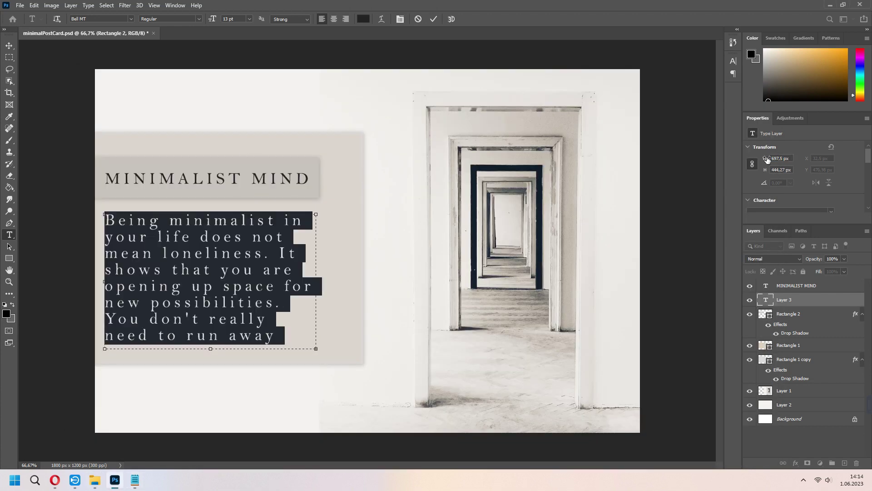
pyautogui.scroll(-2, 793, 173)
pyautogui.moveTo(756, 178); pyautogui.dragTo(800, 179)
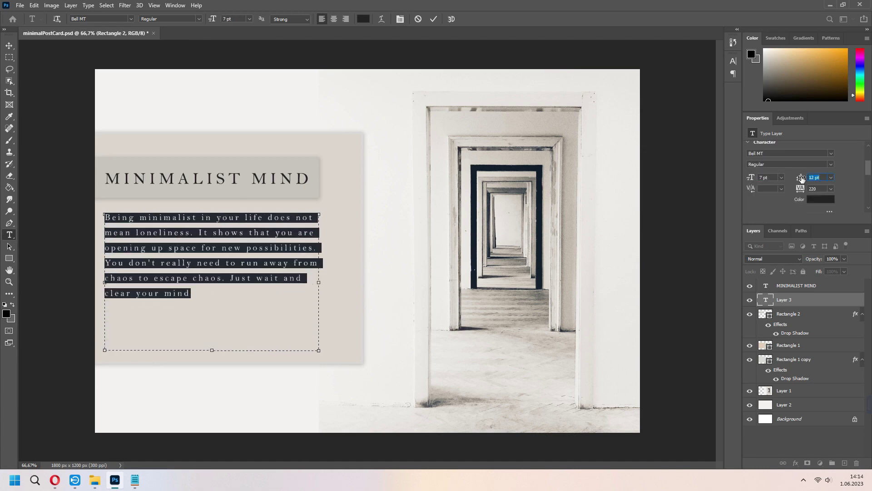
pyautogui.moveTo(212, 350); pyautogui.dragTo(213, 303)
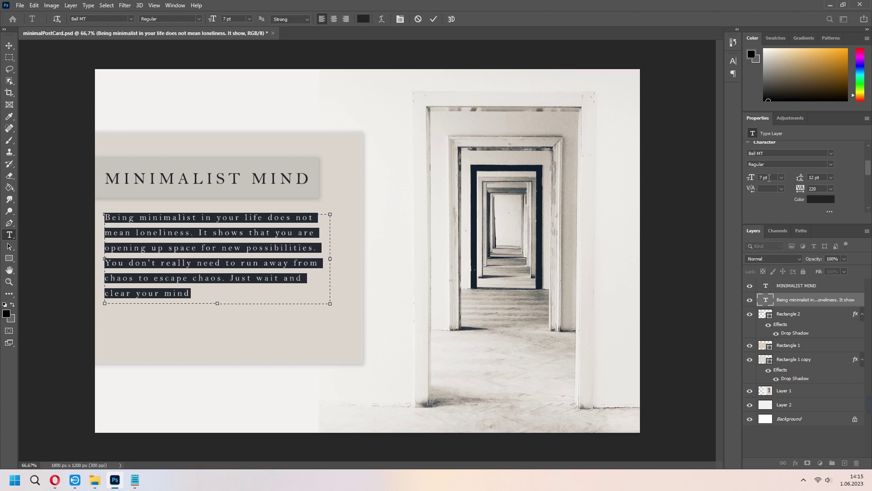
pyautogui.hotkey('ctrl', 'shift', '.')
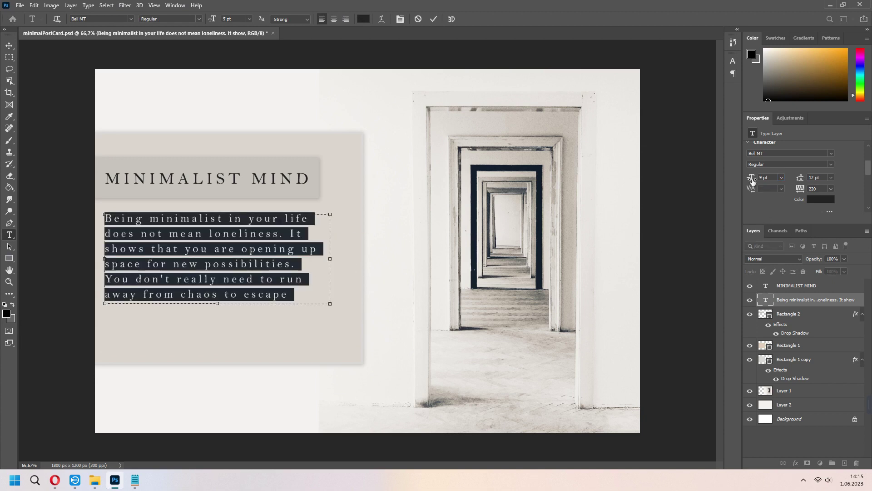
pyautogui.moveTo(752, 180); pyautogui.dragTo(714, 240)
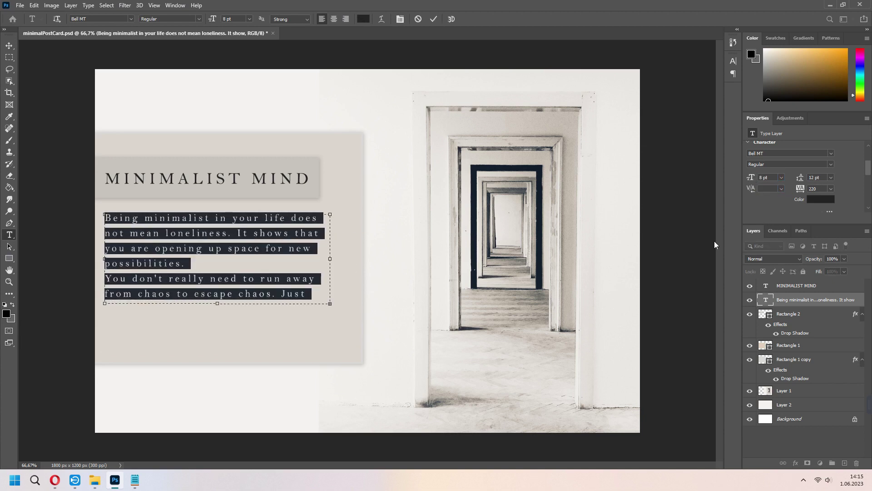
pyautogui.press('Escape')
# - Rescale the paragraph text box and extend it to reveal the last line
pyautogui.hotkey('ctrl', 't')
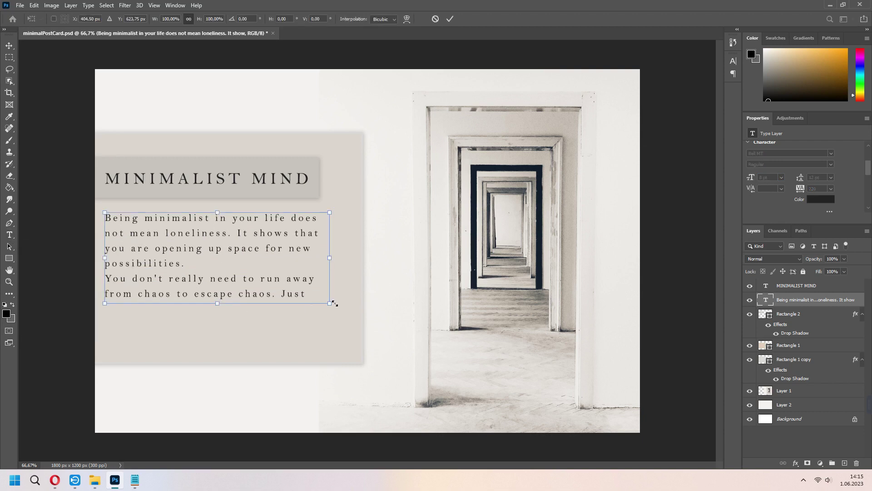
pyautogui.moveTo(335, 302); pyautogui.dragTo(331, 297)
pyautogui.press('Return')
pyautogui.click(310, 293)
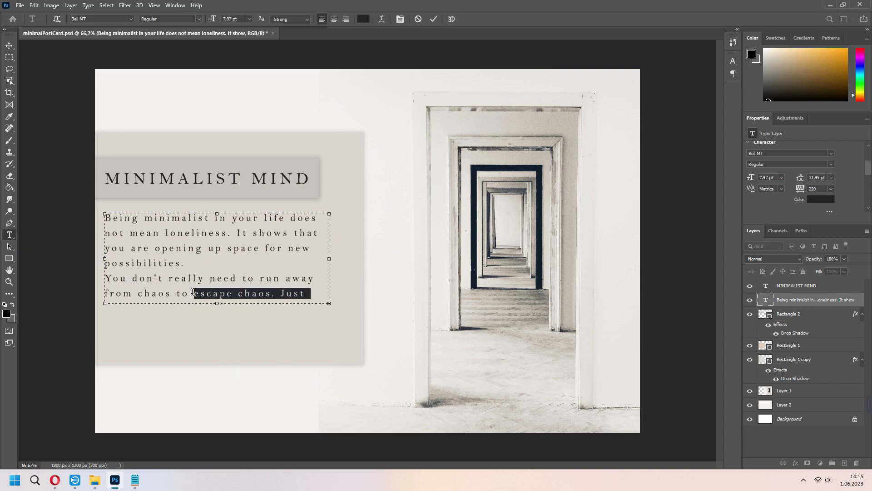
pyautogui.moveTo(216, 301); pyautogui.dragTo(216, 336)
# - Break the text after 'possibilities.' and set the second paragraph in Bold
pyautogui.click(197, 262)
pyautogui.press('Return')
pyautogui.moveTo(241, 307); pyautogui.dragTo(106, 298)
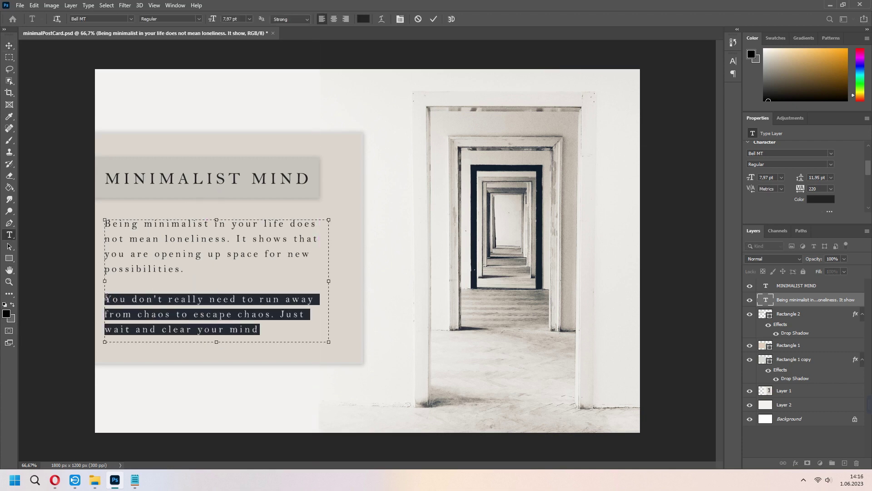
pyautogui.click(831, 164)
pyautogui.click(772, 188)
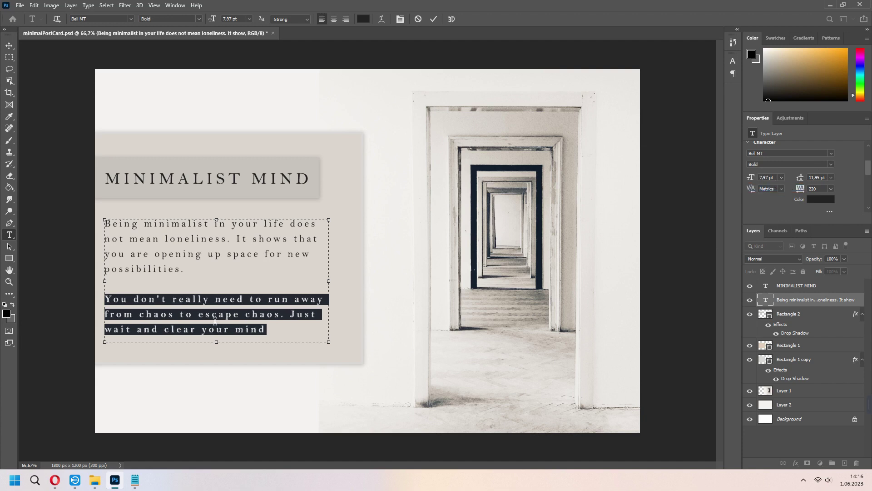
pyautogui.click(7, 46)
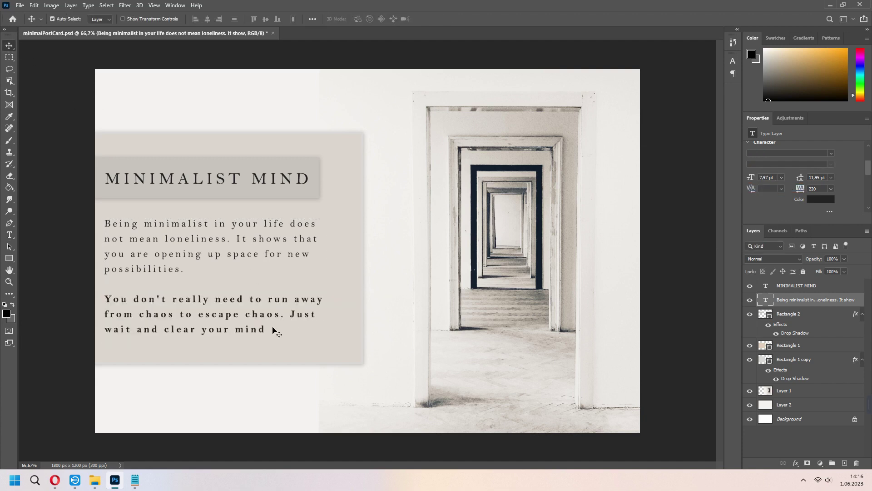
# - Shift the body text, title and panels slightly right and delete the faint 27% rectangle
pyautogui.moveTo(274, 332); pyautogui.dragTo(286, 335)
pyautogui.click(302, 184)
pyautogui.moveTo(312, 188); pyautogui.dragTo(323, 189)
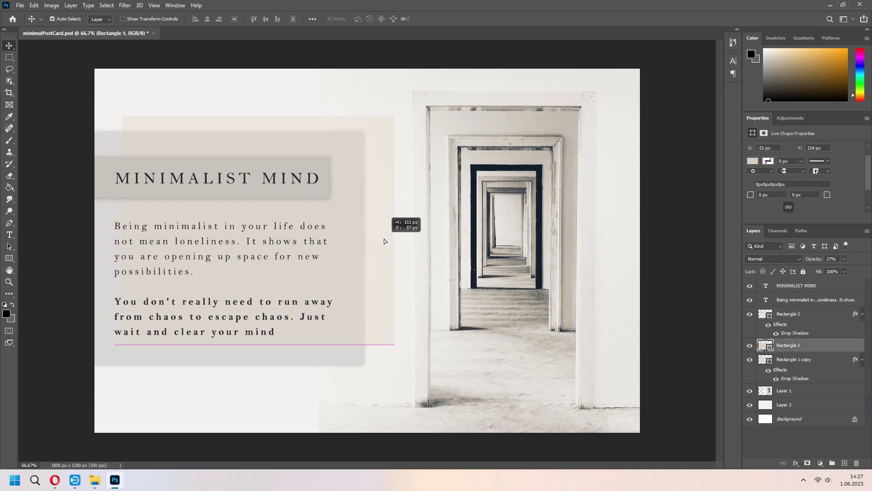
pyautogui.moveTo(384, 238); pyautogui.dragTo(397, 248)
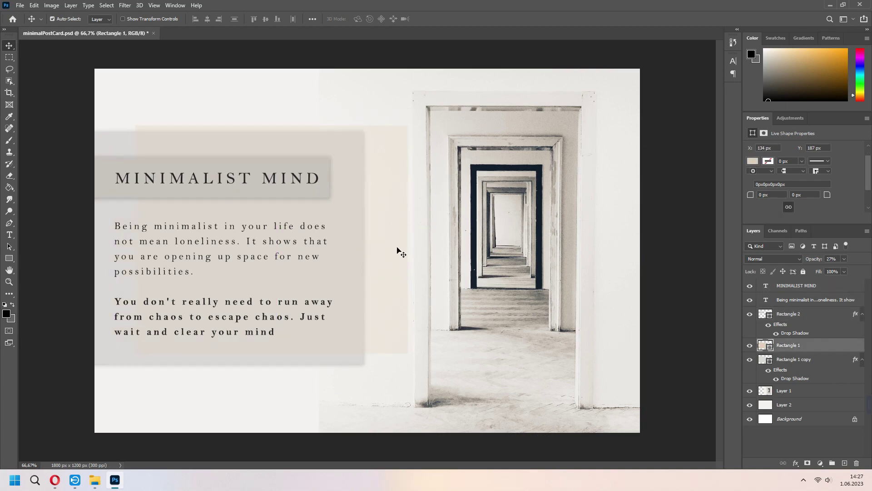
pyautogui.press('Delete')
pyautogui.moveTo(350, 278); pyautogui.dragTo(369, 275)
pyautogui.click(309, 196)
pyautogui.moveTo(156, 195)
pyautogui.mouseDown()
pyautogui.moveTo(164, 176)
pyautogui.moveTo(173, 194)
pyautogui.mouseUp()
# - Transform the title bar into a thin full-height strip along the card's left edge
pyautogui.hotkey('ctrl', 't')
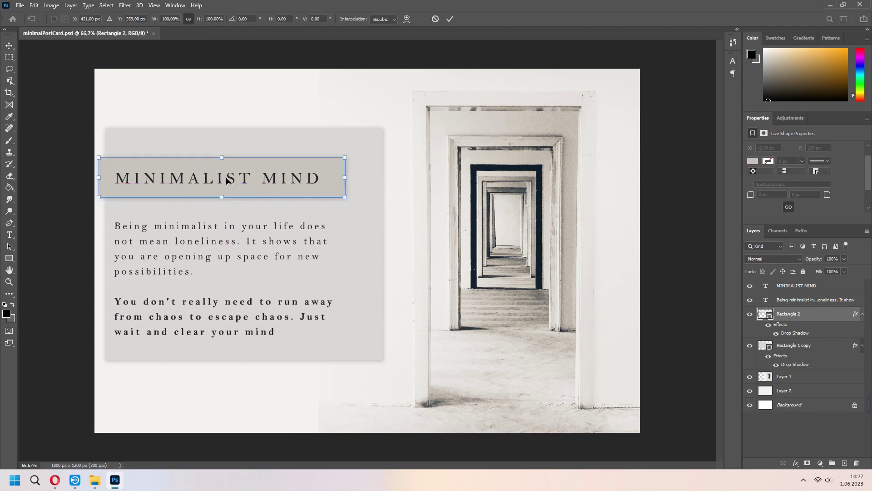
pyautogui.moveTo(222, 157); pyautogui.dragTo(221, 65)
pyautogui.moveTo(221, 194); pyautogui.dragTo(221, 439)
pyautogui.moveTo(345, 253); pyautogui.dragTo(136, 247)
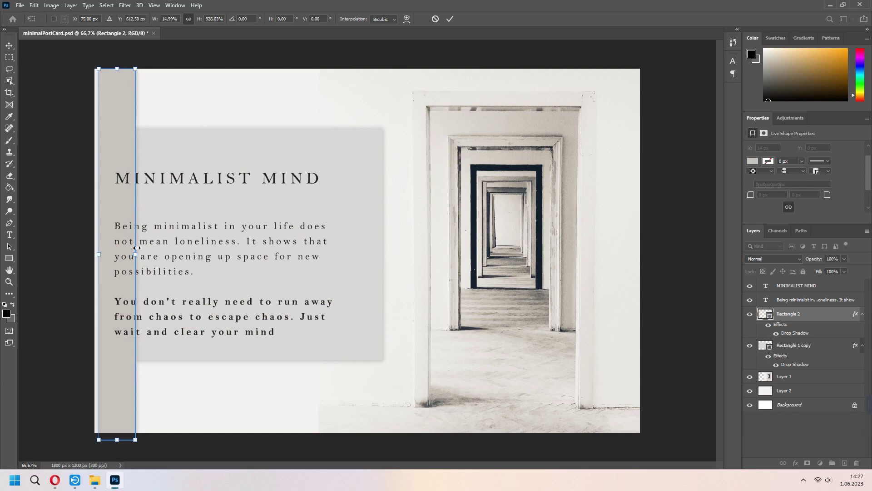
pyautogui.press('Return')
# - Recolour the strip beige #bfb7ac and move the large grey panel below the photo layer
pyautogui.doubleClick(766, 313)
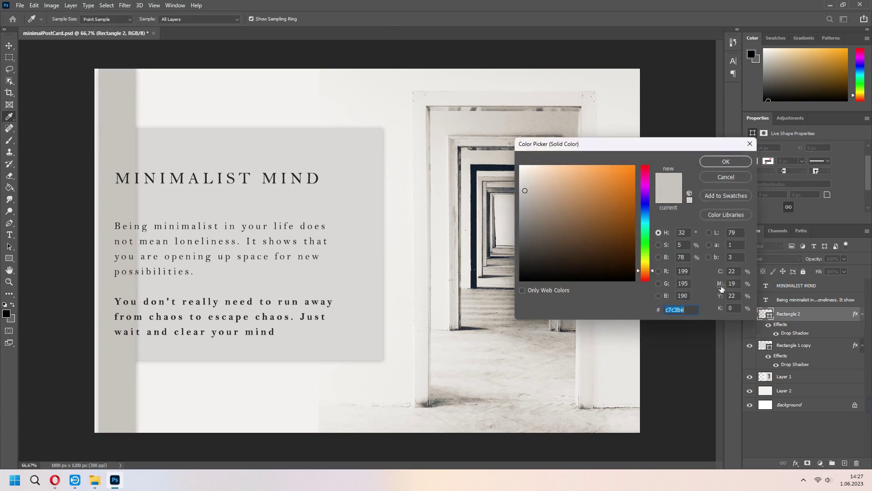
pyautogui.moveTo(548, 138); pyautogui.dragTo(650, 164)
pyautogui.click(569, 192)
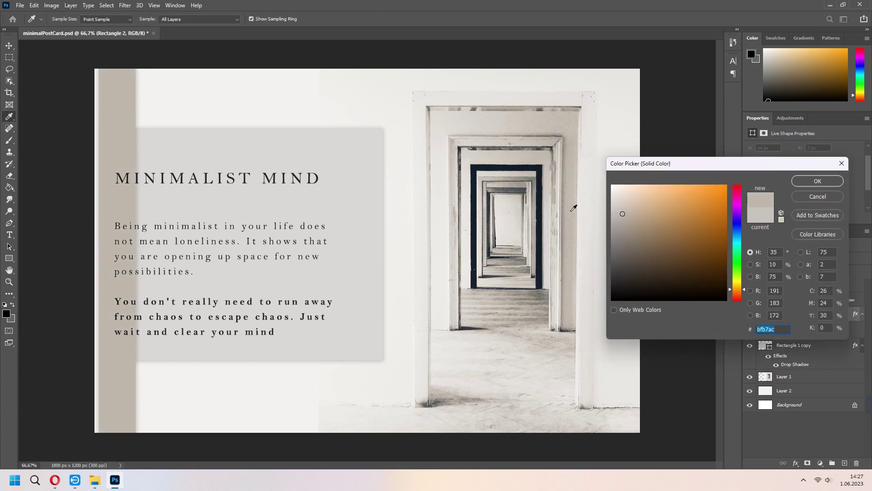
pyautogui.click(818, 180)
pyautogui.press('v')
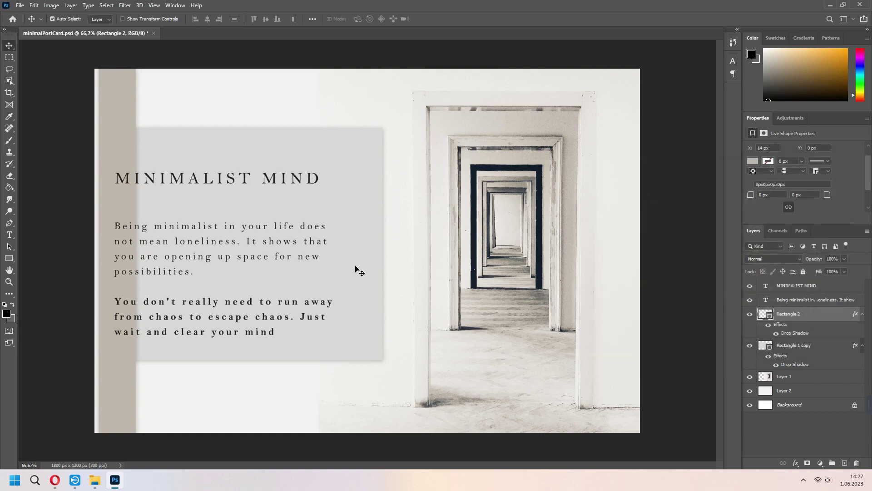
pyautogui.click(282, 205)
pyautogui.hotkey('ctrl', '[')
# - Resize the grey panel into a 112 x 1200 px full-height strip beside the beige one
pyautogui.hotkey('ctrl', 't')
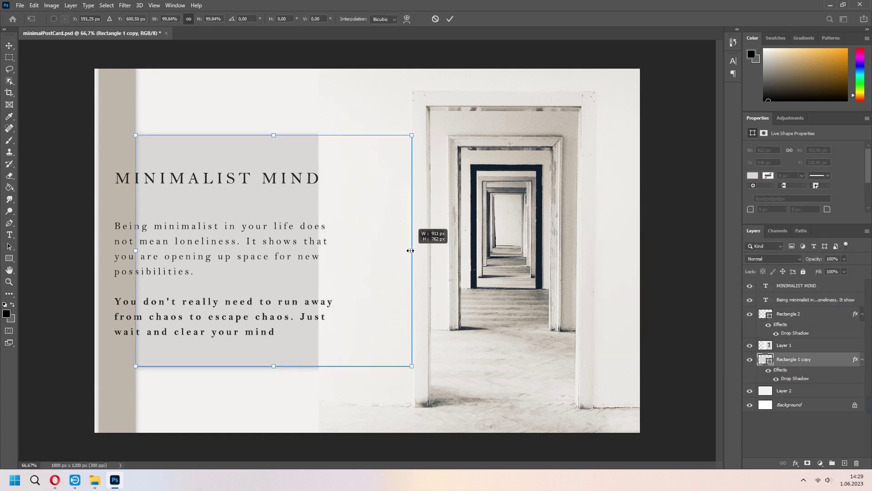
pyautogui.moveTo(411, 250); pyautogui.dragTo(174, 250)
pyautogui.moveTo(155, 133); pyautogui.dragTo(155, 69)
pyautogui.moveTo(154, 365); pyautogui.dragTo(155, 432)
pyautogui.moveTo(135, 250); pyautogui.dragTo(180, 223)
pyautogui.press('Return')
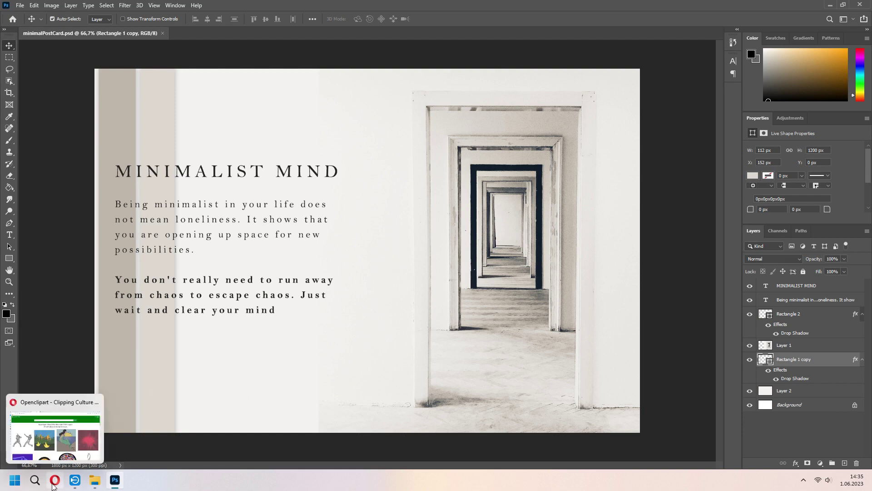
# - Save the small PNG of Openclipart's Lotus Flower image from Opera
pyautogui.click(55, 479)
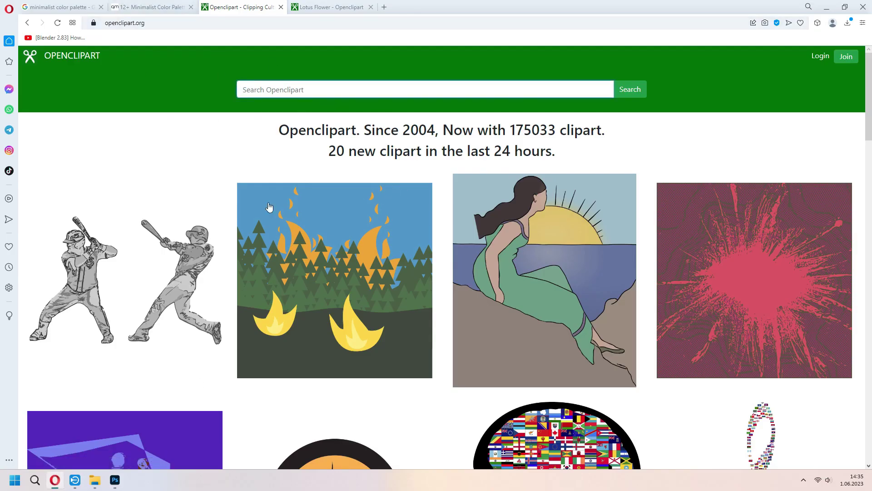
pyautogui.scroll(-20, 368, 316)
pyautogui.scroll(-5, 368, 316)
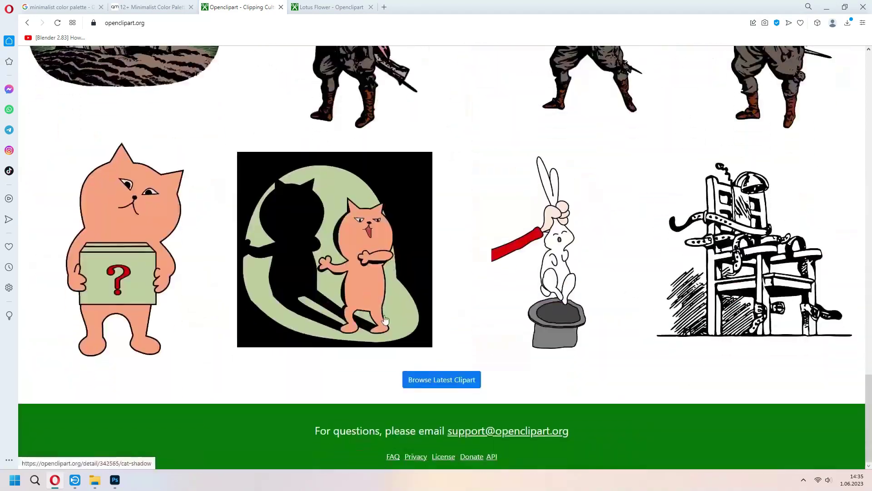
pyautogui.scroll(20, 346, 238)
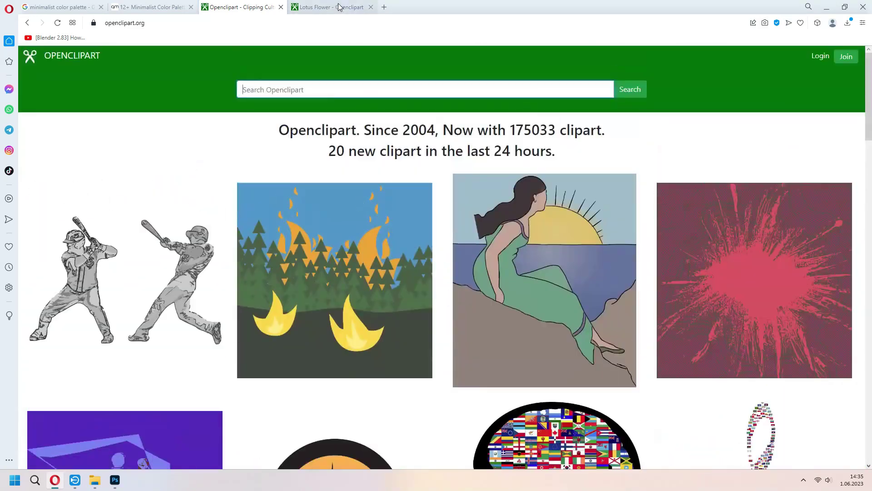
pyautogui.click(338, 7)
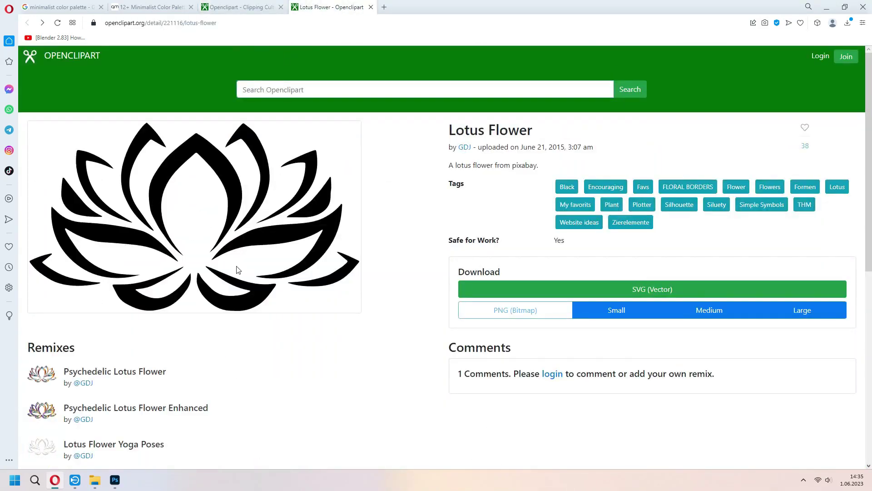
pyautogui.click(623, 313)
pyautogui.rightClick(433, 258)
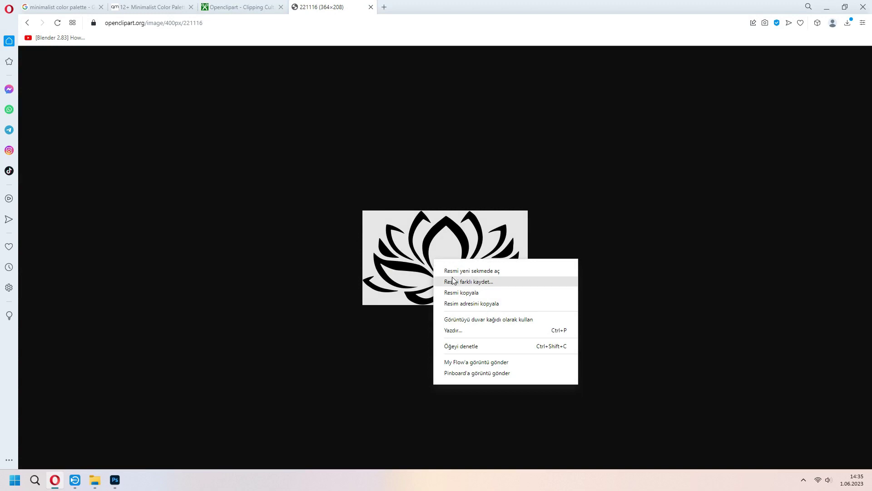
pyautogui.click(240, 7)
# - Place 221116.png from the MINIMAL POST CARD folder and shrink it along the card's bottom
pyautogui.click(115, 479)
pyautogui.moveTo(95, 479)
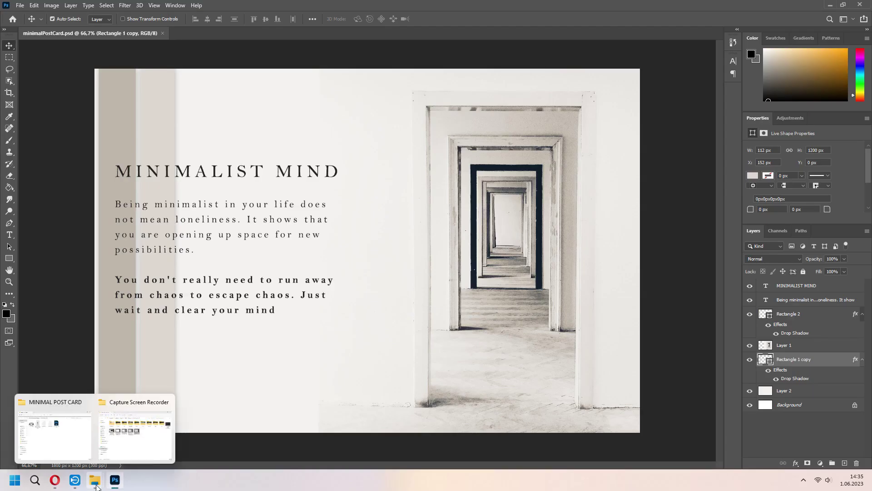
pyautogui.click(50, 432)
pyautogui.moveTo(413, 6); pyautogui.dragTo(504, 7)
pyautogui.moveTo(407, 100); pyautogui.dragTo(232, 319)
pyautogui.moveTo(595, 379); pyautogui.dragTo(188, 393)
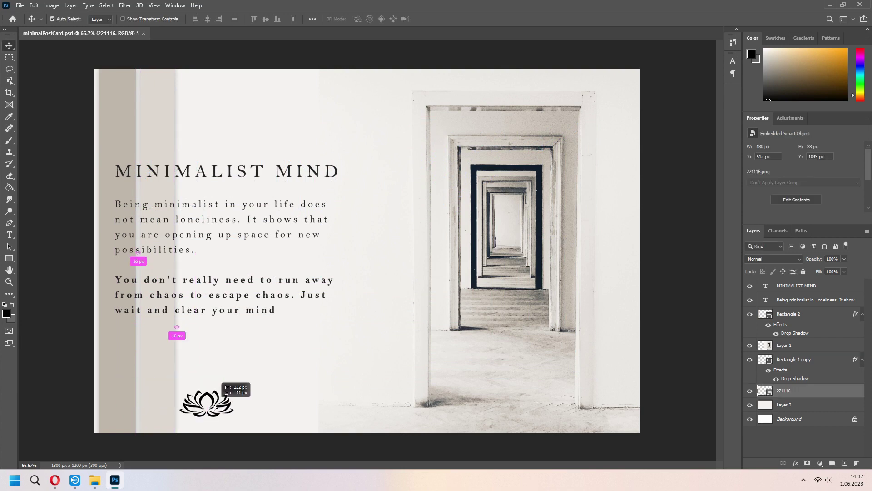
pyautogui.moveTo(216, 404); pyautogui.dragTo(259, 410)
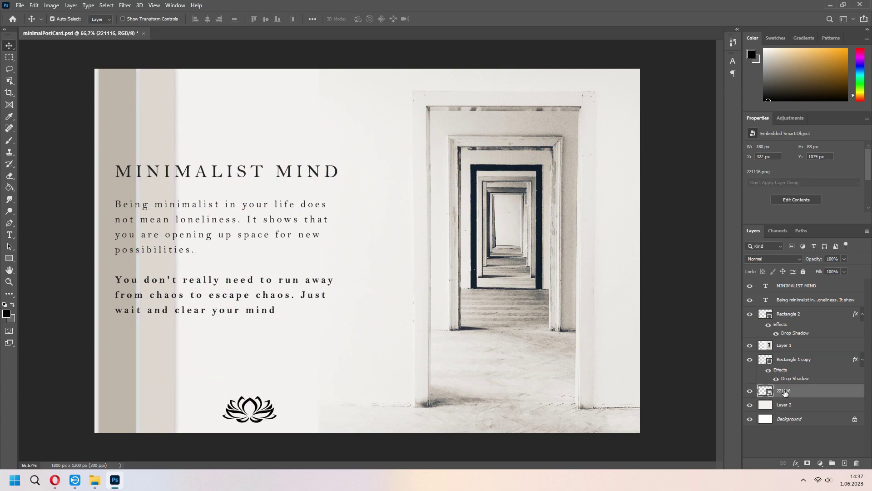
# - Move the lotus layer to the top of the stack and position it in the lower-left corner
pyautogui.moveTo(785, 392); pyautogui.dragTo(783, 416)
pyautogui.moveTo(785, 392); pyautogui.dragTo(786, 286)
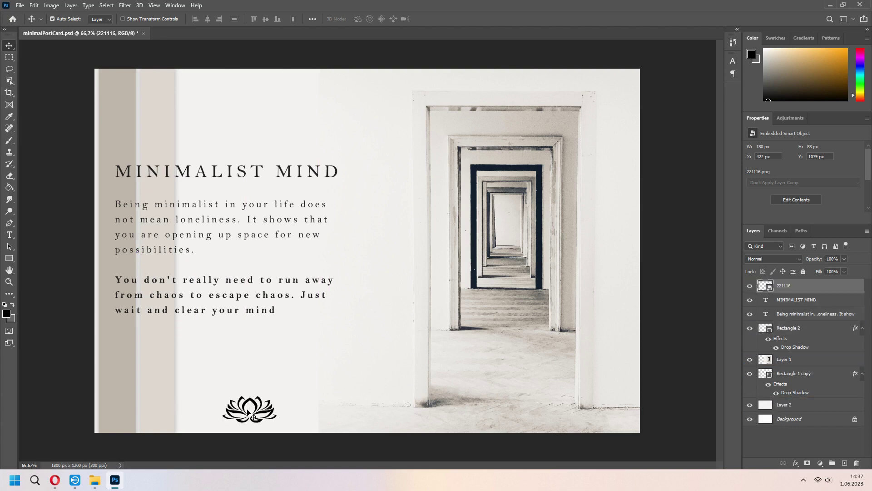
pyautogui.click(235, 416)
pyautogui.hotkey('ctrl', 'z')
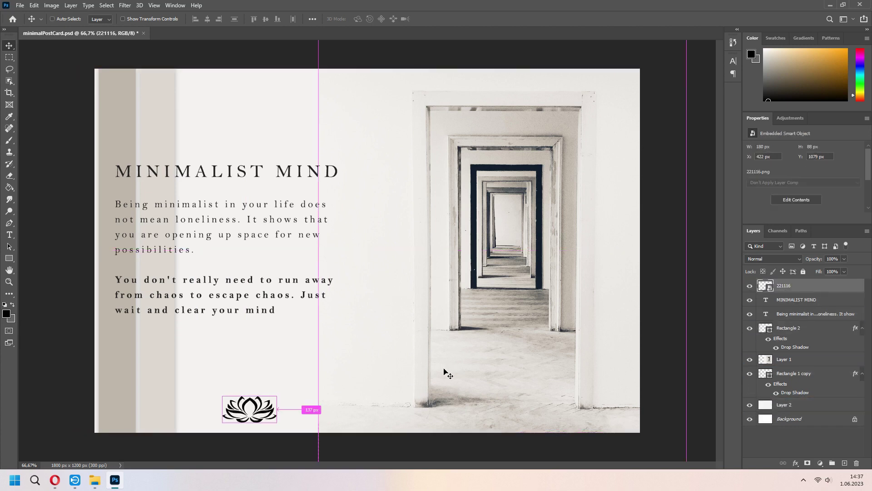
pyautogui.hotkey('ctrl', 'z')
pyautogui.moveTo(762, 366); pyautogui.dragTo(795, 289)
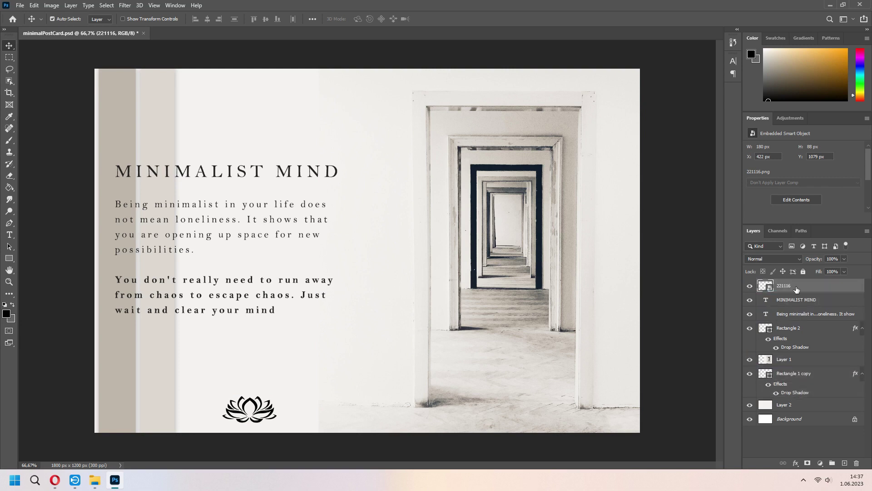
pyautogui.moveTo(333, 368); pyautogui.dragTo(226, 358)
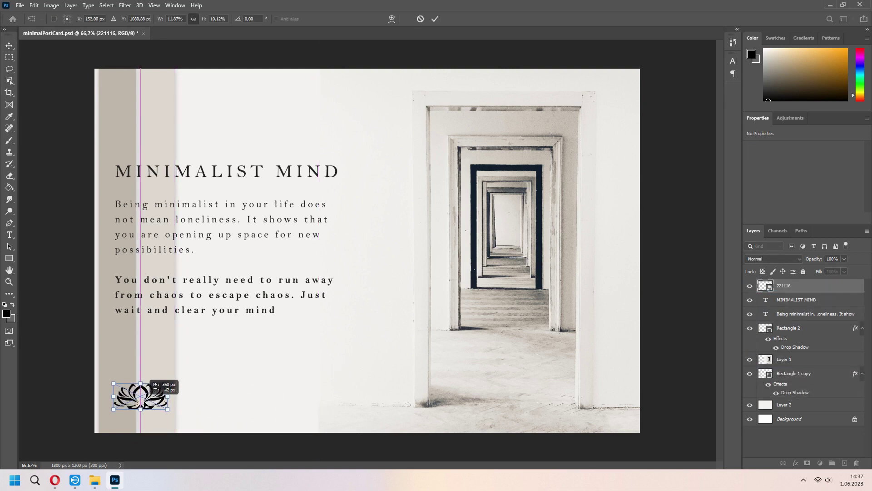
# - Type NONE WELLNESS beside the lotus logo and set it to 7 pt
pyautogui.click(9, 234)
pyautogui.click(181, 403)
pyautogui.write('we')
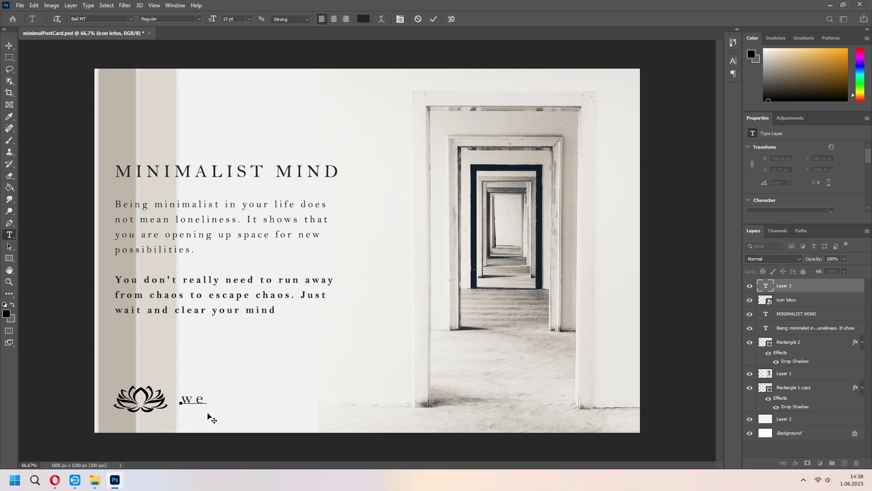
pyautogui.press('BackSpace')
pyautogui.press('BackSpace')
pyautogui.write('NONE SPA CENTER')
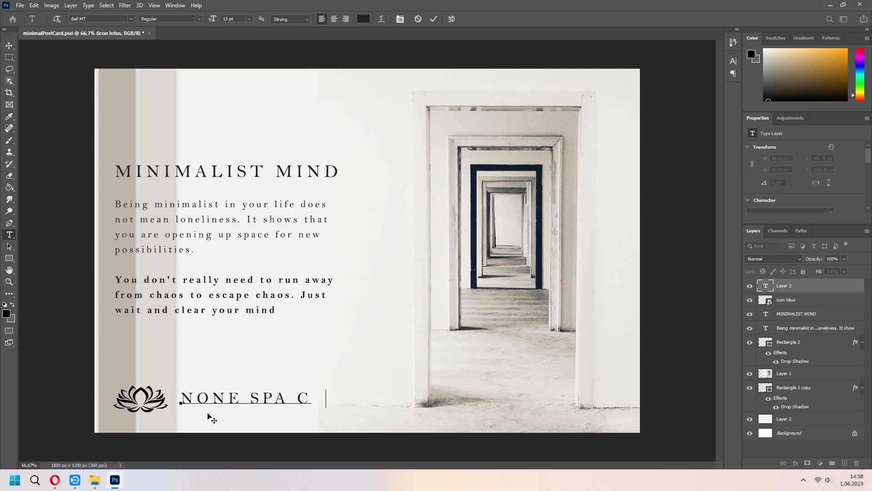
pyautogui.press('BackSpace')
pyautogui.press('BackSpace')
pyautogui.press('BackSpace')
pyautogui.press('BackSpace')
pyautogui.press('BackSpace')
pyautogui.press('BackSpace')
pyautogui.press('BackSpace')
pyautogui.press('BackSpace')
pyautogui.press('BackSpace')
pyautogui.press('BackSpace')
pyautogui.write('WELLNESS')
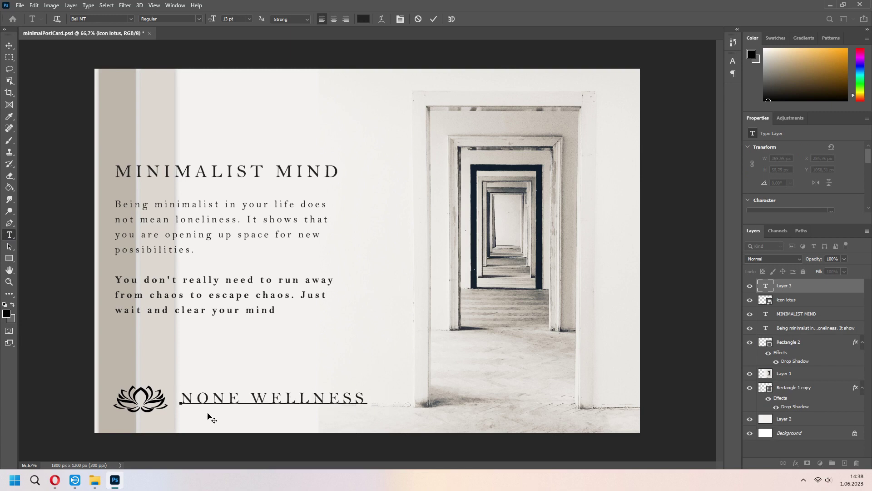
pyautogui.hotkey('ctrl', 'a')
pyautogui.hotkey('ctrl', 'shift', ',')
pyautogui.hotkey('ctrl', 'shift', ',')
pyautogui.hotkey('ctrl', 'shift', ',')
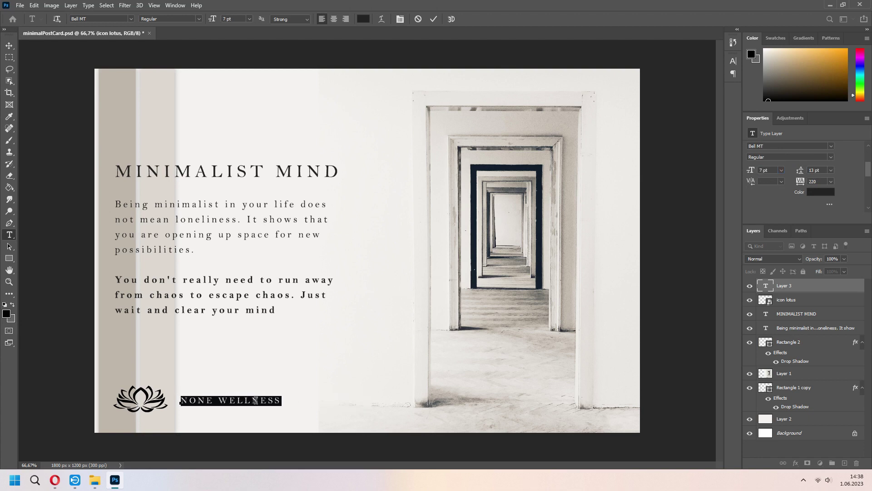
pyautogui.moveTo(292, 415); pyautogui.dragTo(282, 409)
pyautogui.press('Right')
# - Add SPA CENTER as a second line, tighten the line spacing, and position the text beside the lotus
pyautogui.press('Return')
pyautogui.write('SPA CENTER')
pyautogui.hotkey('shift', 'Home')
pyautogui.scroll(-2, 804, 173)
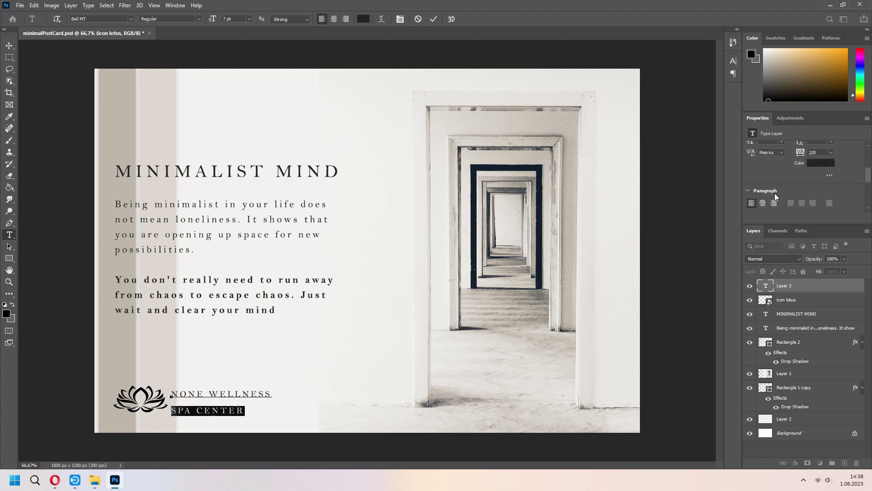
pyautogui.click(763, 181)
pyautogui.click(752, 181)
pyautogui.press('Left')
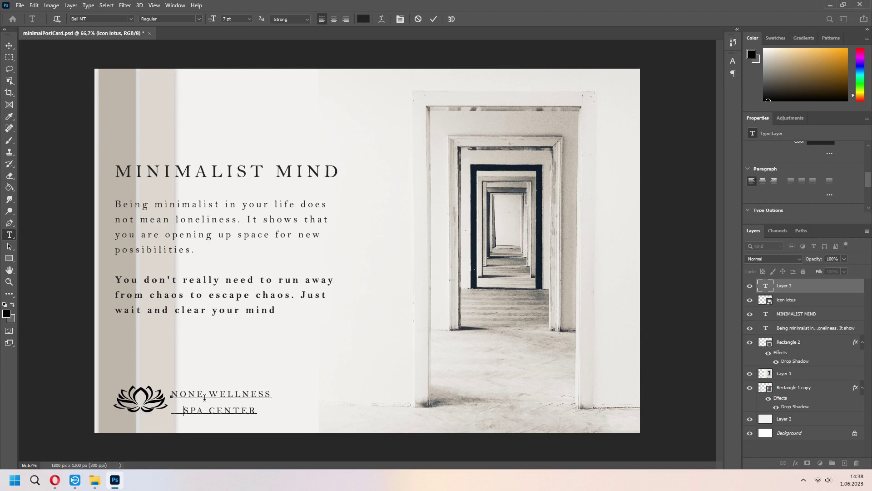
pyautogui.hotkey('ctrl', 'a')
pyautogui.hotkey('alt', 'Up')
pyautogui.hotkey('alt', 'Up')
pyautogui.hotkey('ctrl', 'Return')
pyautogui.moveTo(236, 398); pyautogui.dragTo(236, 399)
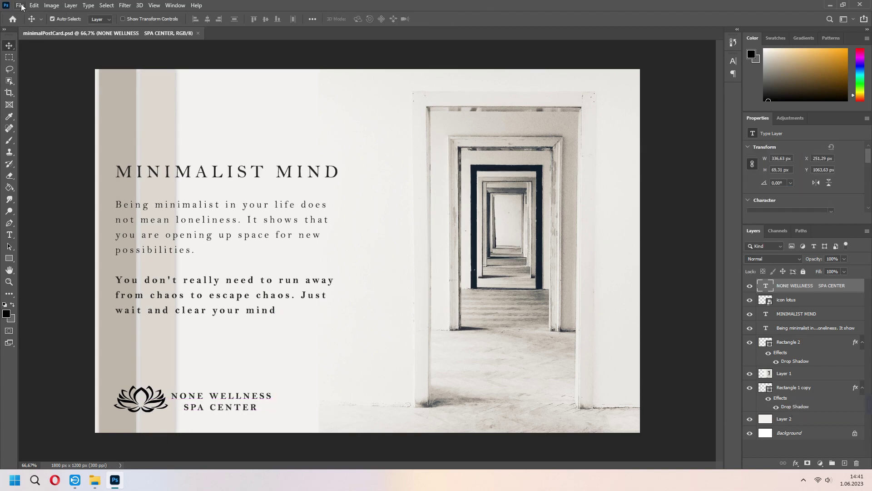
# - Save a copy of the postcard as minimalPostCard2.psd
pyautogui.click(20, 5)
pyautogui.click(47, 116)
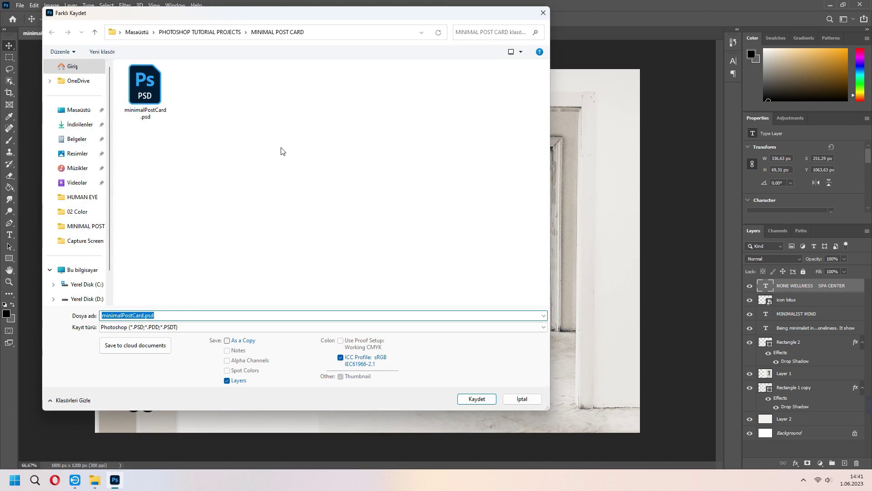
pyautogui.click(200, 312)
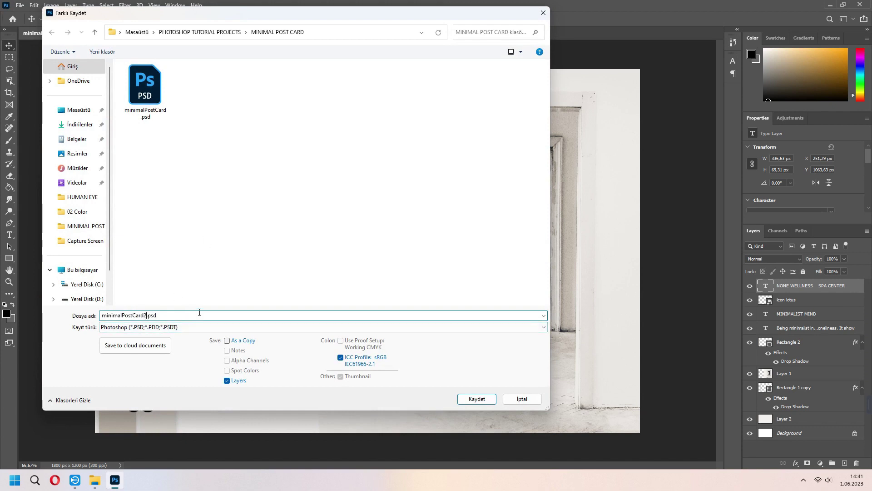
pyautogui.click(468, 398)
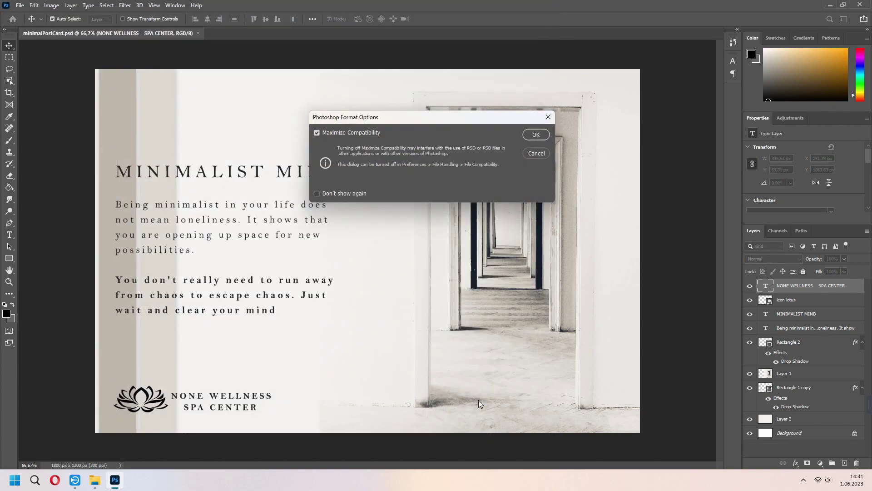
pyautogui.click(536, 135)
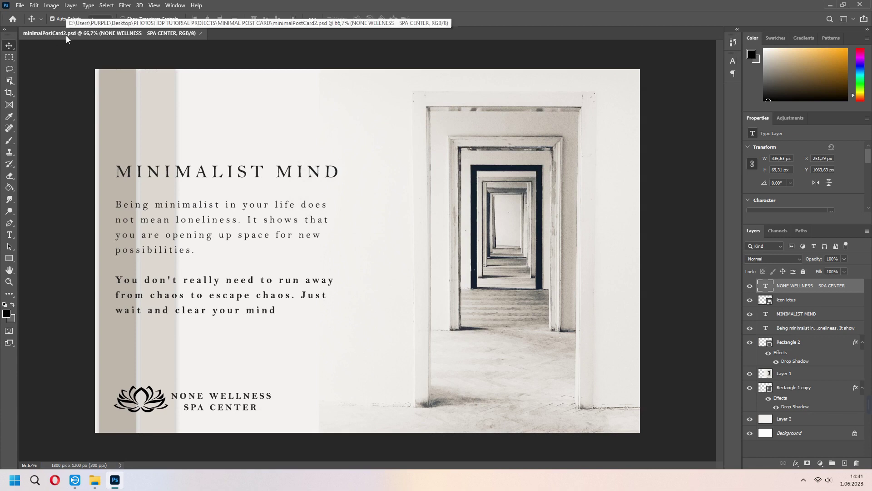
# - Flatten the image and add a new empty Layer 1
pyautogui.click(71, 5)
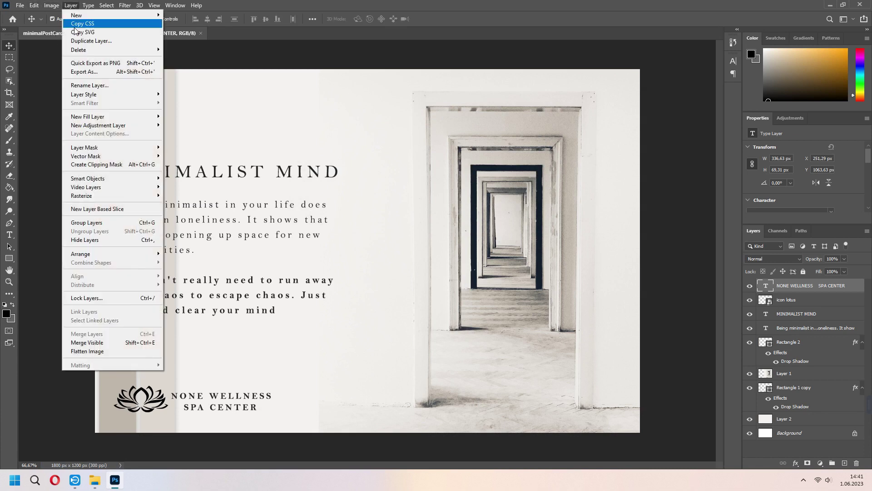
pyautogui.click(81, 354)
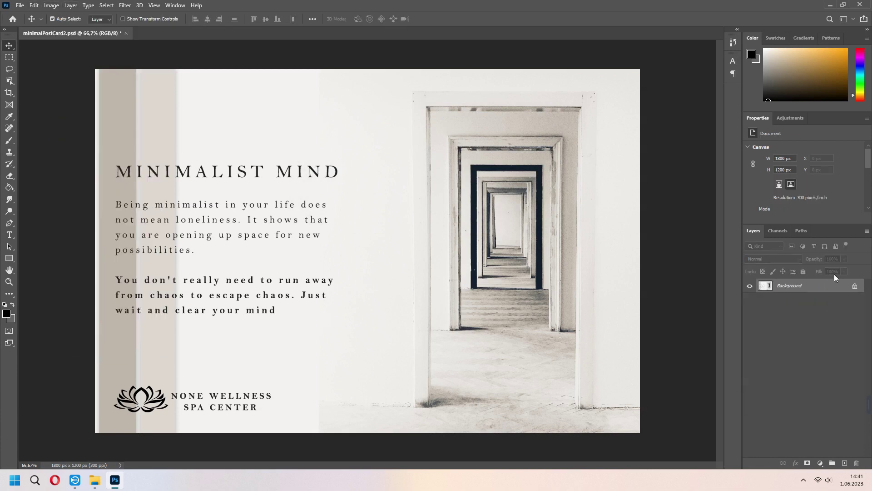
pyautogui.click(844, 463)
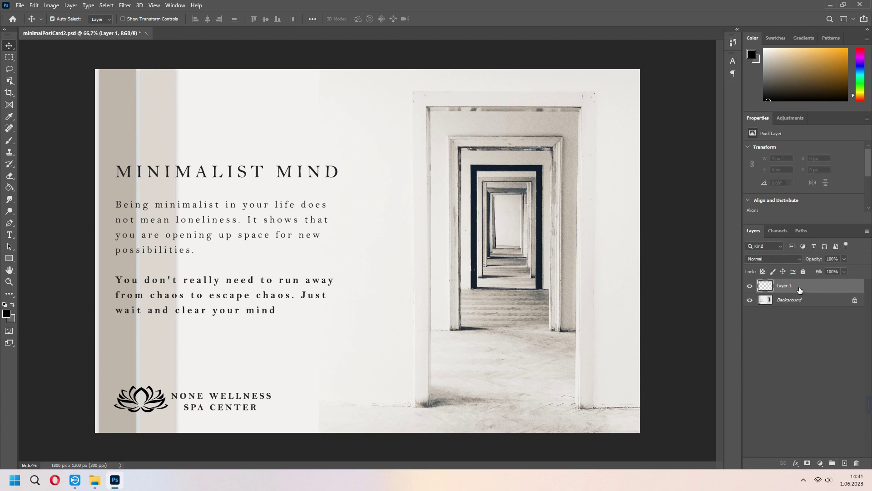
# - Rename the flattened background to Post Card Mini and move it above Layer 1
pyautogui.doubleClick(791, 299)
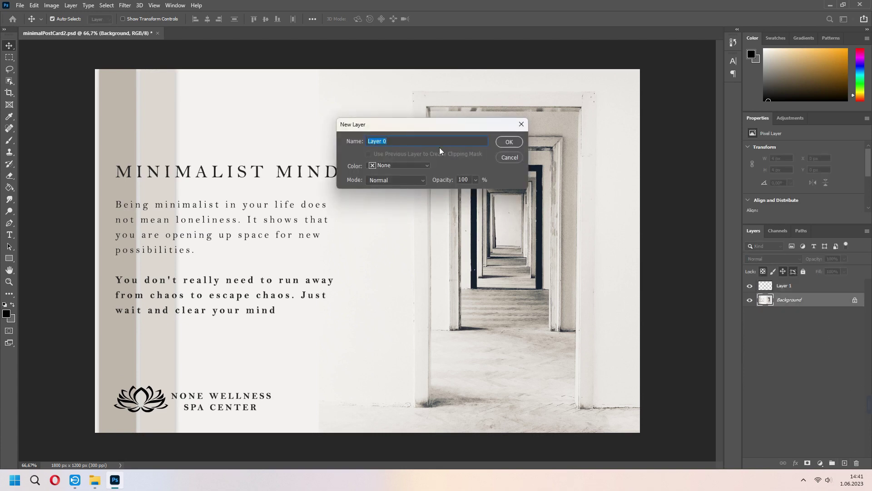
pyautogui.write('Post Card Mini')
pyautogui.press('Return')
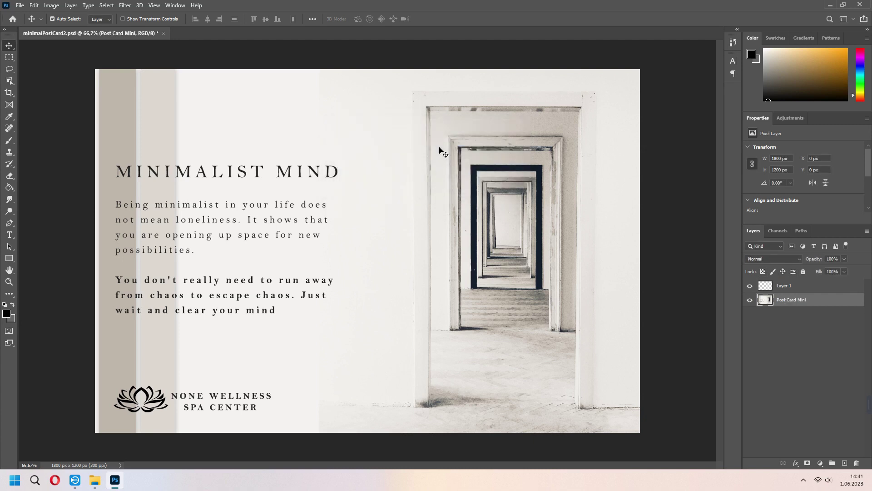
pyautogui.hotkey('ctrl', ']')
pyautogui.click(784, 302)
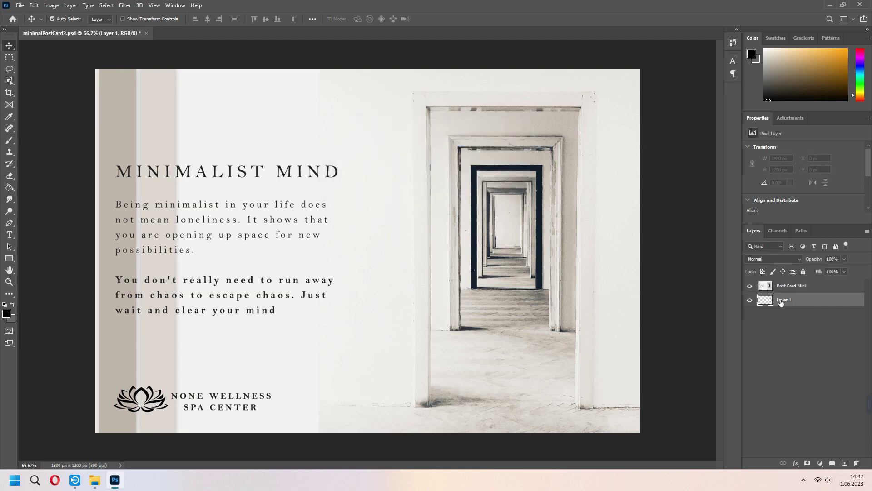
pyautogui.click(788, 286)
# - Scale Post Card Mini to about 73.5%, centre it, and rotate it about -3.6°
pyautogui.hotkey('ctrl', 't')
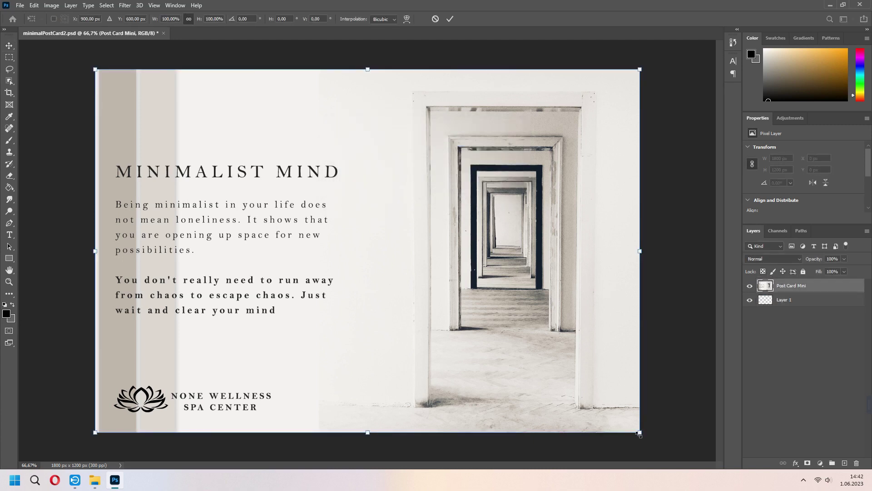
pyautogui.moveTo(639, 432); pyautogui.dragTo(407, 277)
pyautogui.moveTo(318, 227); pyautogui.dragTo(429, 295)
pyautogui.moveTo(522, 350); pyautogui.dragTo(605, 402)
pyautogui.moveTo(493, 309); pyautogui.dragTo(463, 282)
pyautogui.moveTo(578, 366); pyautogui.dragTo(590, 374)
pyautogui.moveTo(502, 338); pyautogui.dragTo(487, 336)
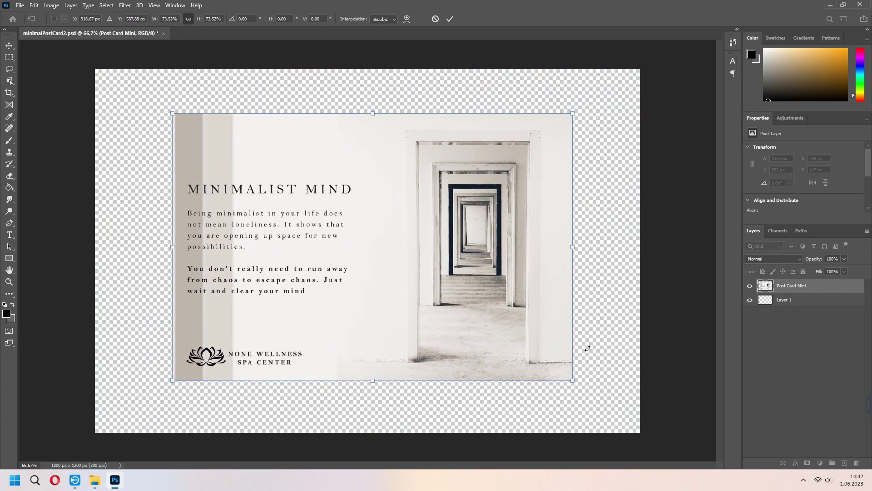
pyautogui.moveTo(584, 390); pyautogui.dragTo(595, 377)
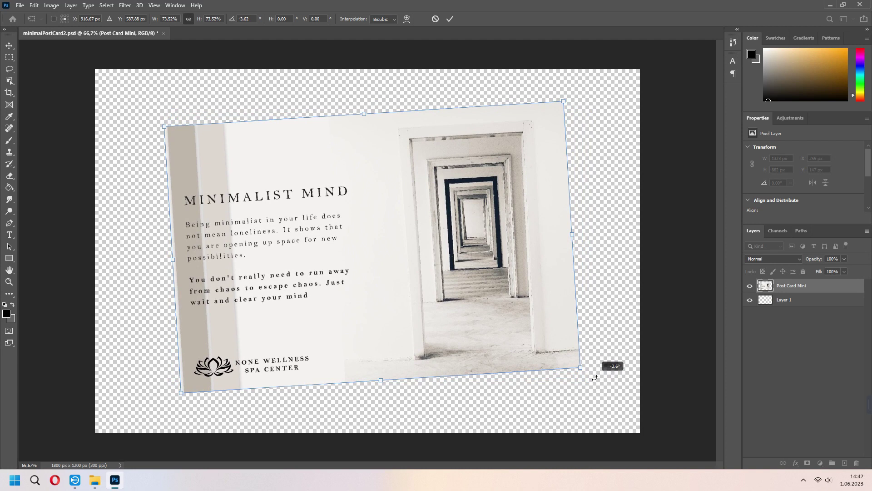
pyautogui.press('Return')
# - Fill Layer 1 beneath the postcard with white using the Paint Bucket
pyautogui.click(97, 246)
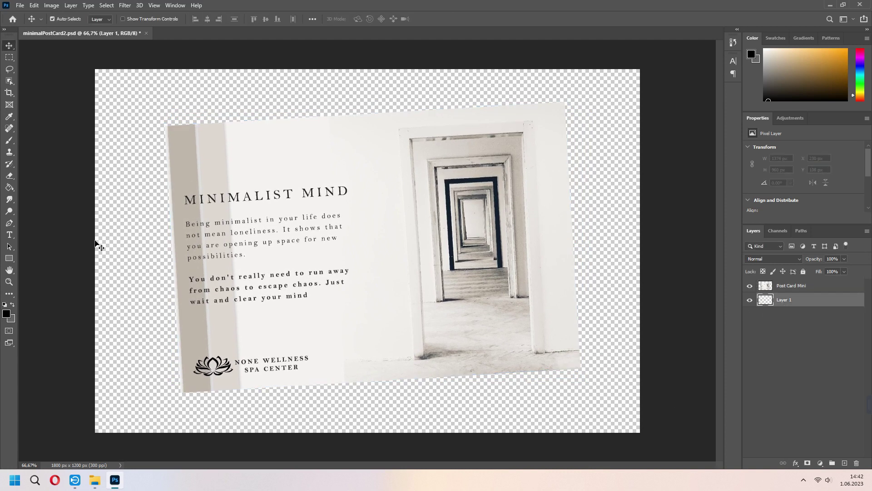
pyautogui.press('g')
pyautogui.click(7, 313)
pyautogui.click(608, 176)
pyautogui.click(815, 180)
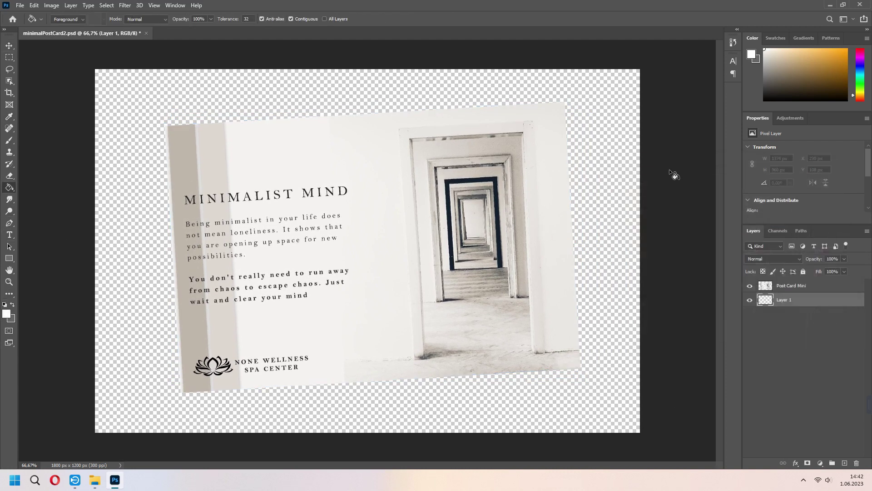
pyautogui.click(609, 140)
pyautogui.click(787, 286)
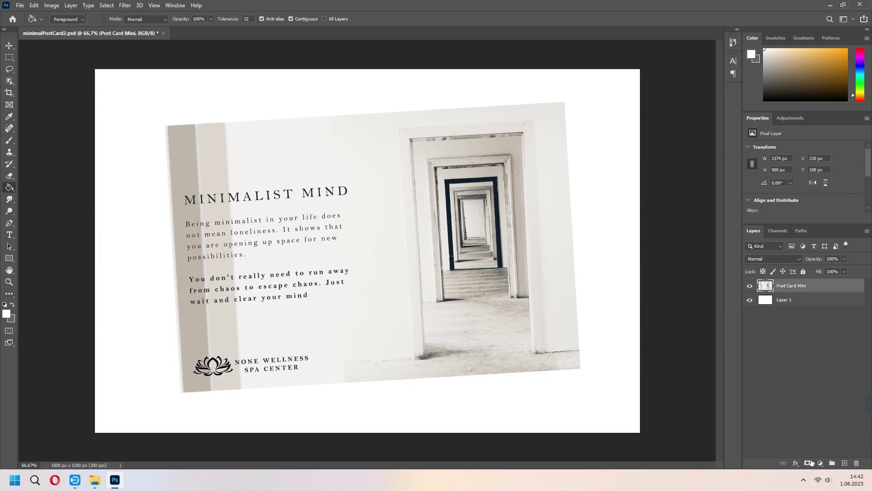
# - Add a Drop Shadow to Post Card Mini with 10 px distance and 25% spread
pyautogui.click(819, 462)
pyautogui.click(795, 463)
pyautogui.click(805, 458)
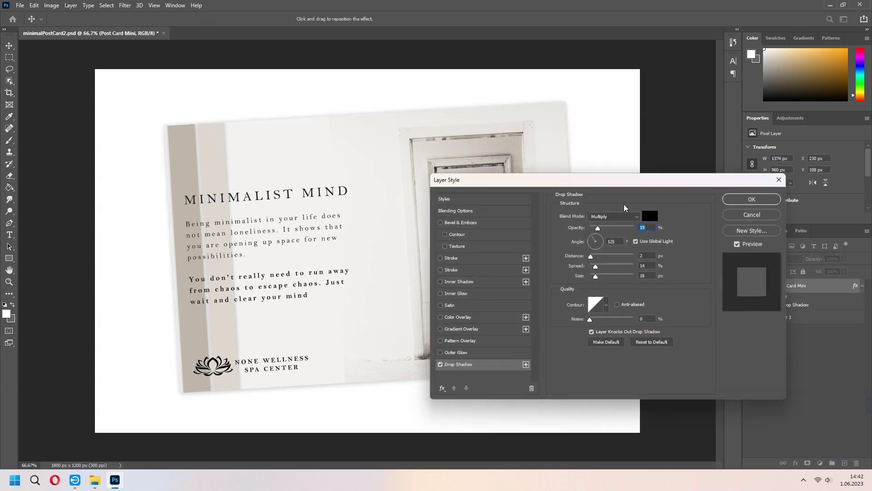
pyautogui.moveTo(610, 191); pyautogui.dragTo(642, 99)
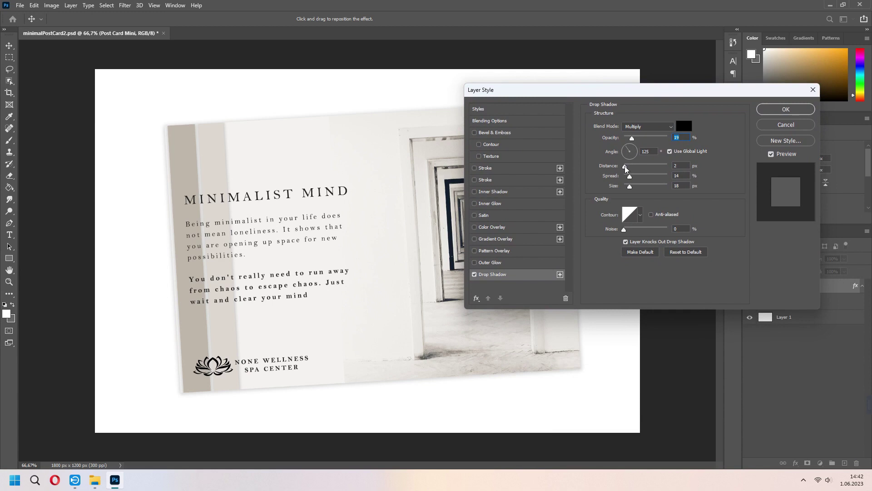
pyautogui.moveTo(625, 167); pyautogui.dragTo(629, 170)
pyautogui.moveTo(659, 96); pyautogui.dragTo(665, 214)
pyautogui.moveTo(638, 303); pyautogui.dragTo(637, 303)
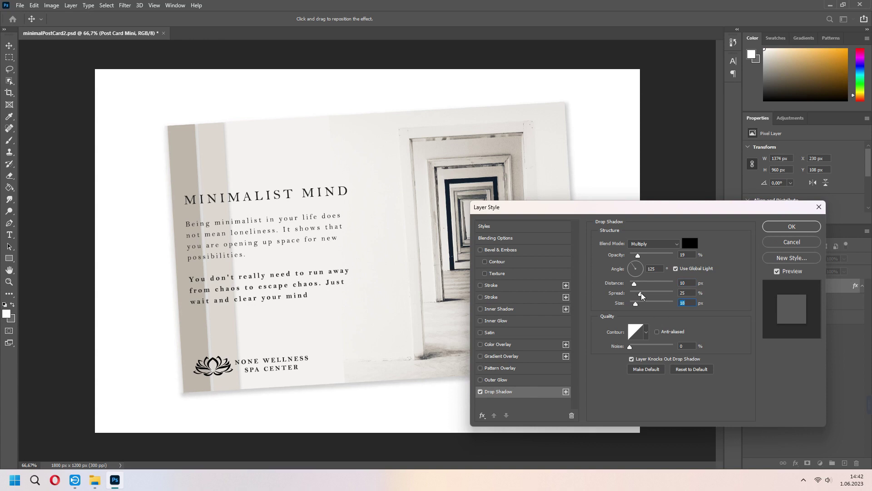
pyautogui.click(782, 227)
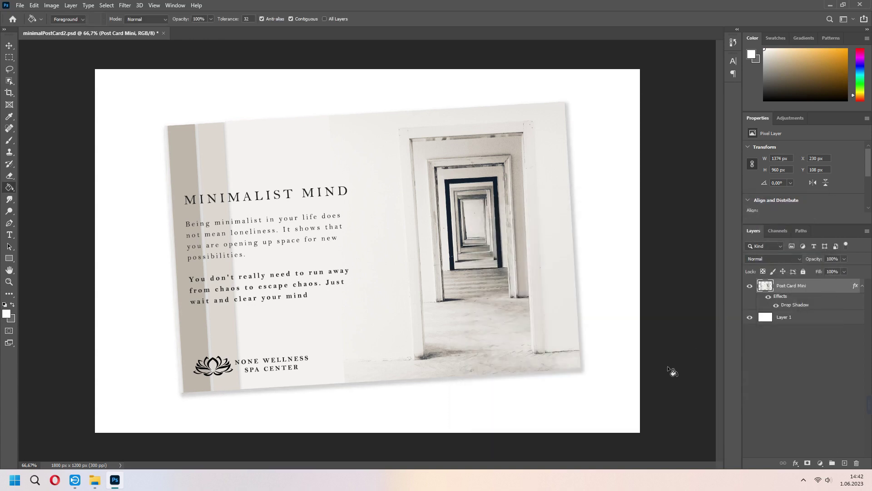